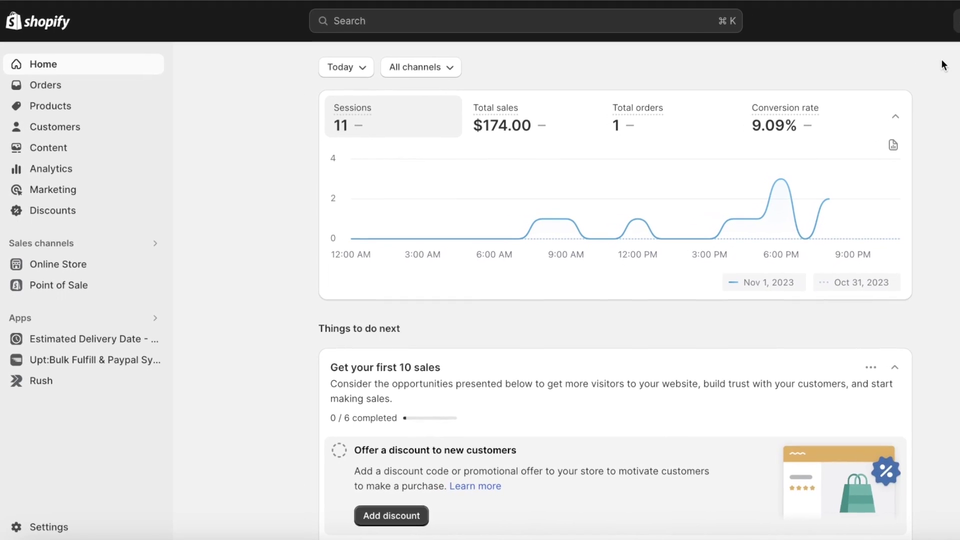
Step: Open the Anon Tote product's storefront page from the product list and examine its details down to the size guide
{"action": "left_click", "coordinate": [85, 102]}
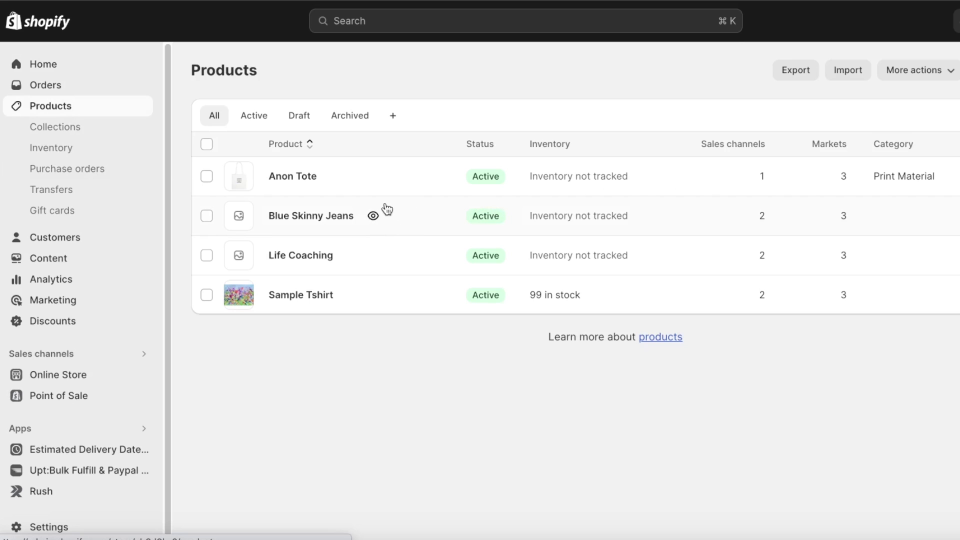
{"action": "left_click", "coordinate": [344, 177]}
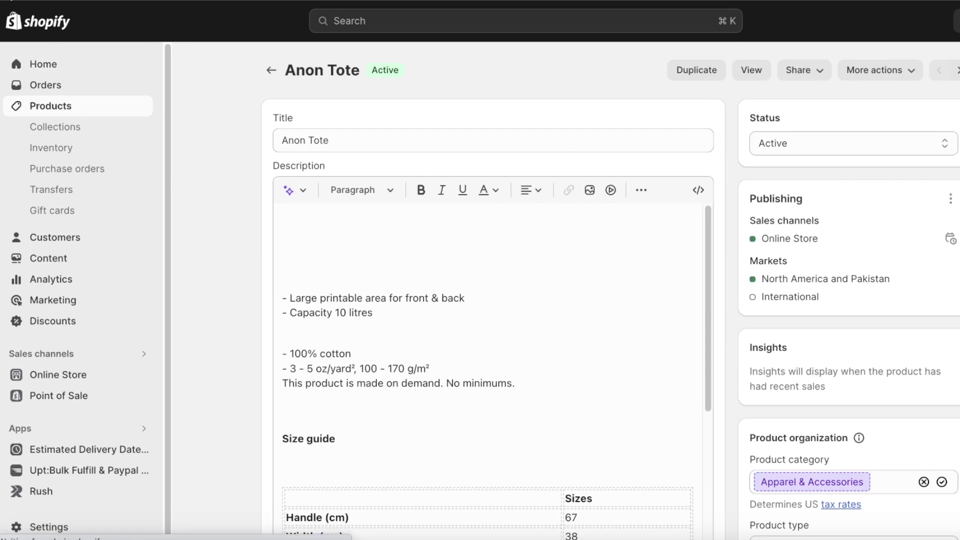
{"action": "left_click", "coordinate": [146, 104]}
{"action": "left_click", "coordinate": [337, 176]}
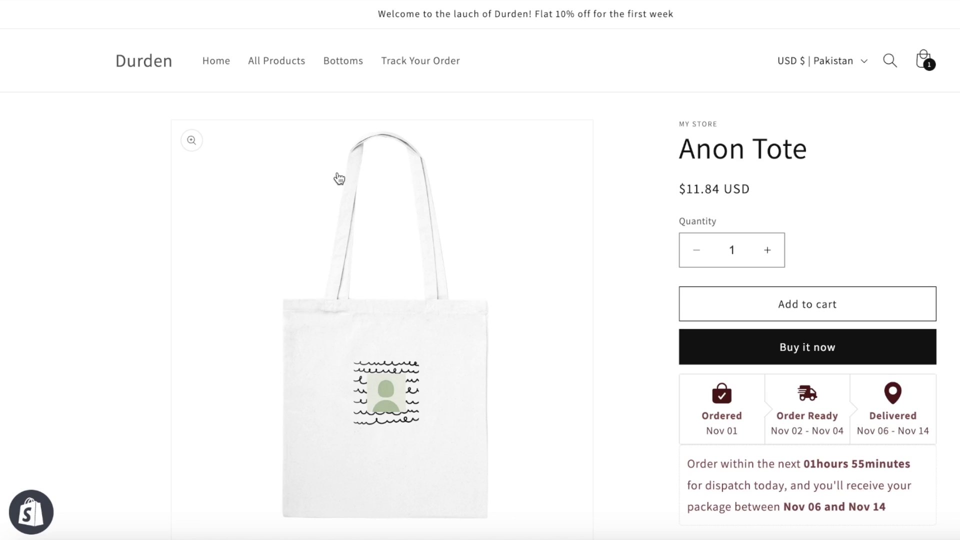
{"action": "scroll", "coordinate": [857, 179], "scroll_direction": "down", "scroll_amount": 15}
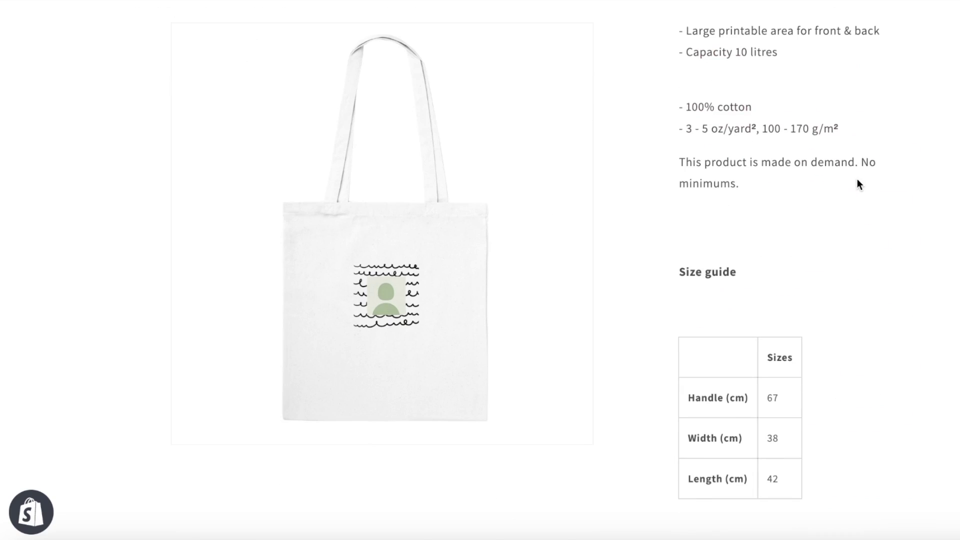
{"action": "scroll", "coordinate": [632, 180], "scroll_direction": "up", "scroll_amount": 20}
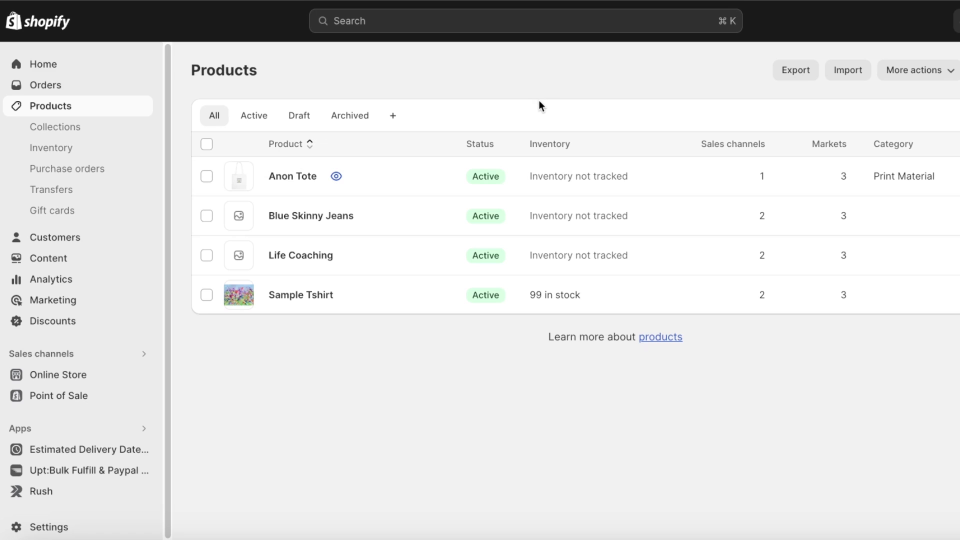
Step: Go to the store's apps and sales channels settings and open the Shopify App Store
{"action": "left_click", "coordinate": [64, 522]}
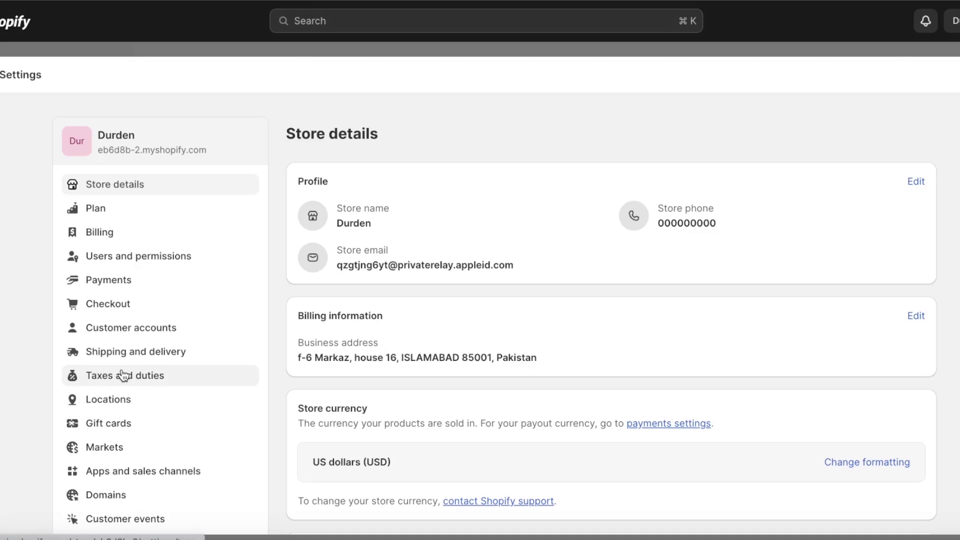
{"action": "left_click", "coordinate": [137, 471]}
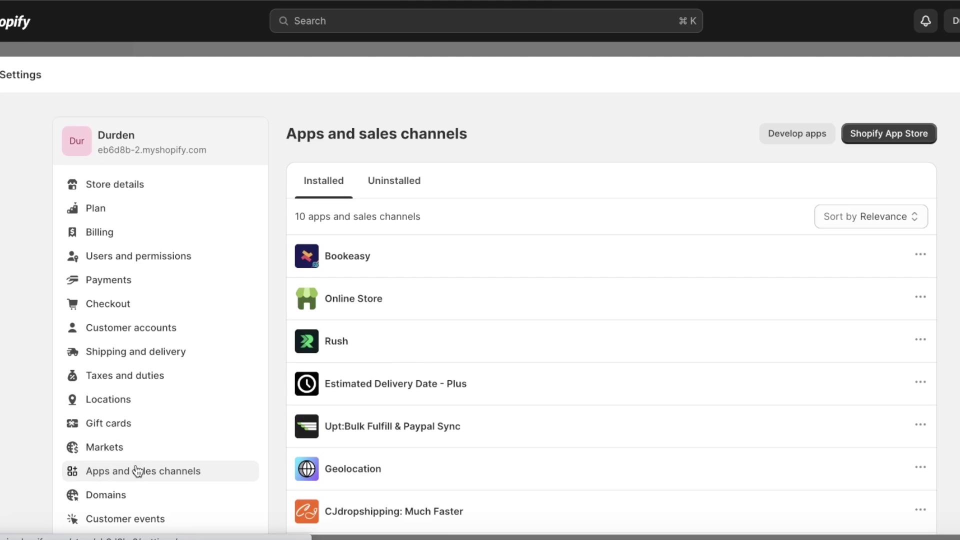
{"action": "left_click", "coordinate": [912, 135]}
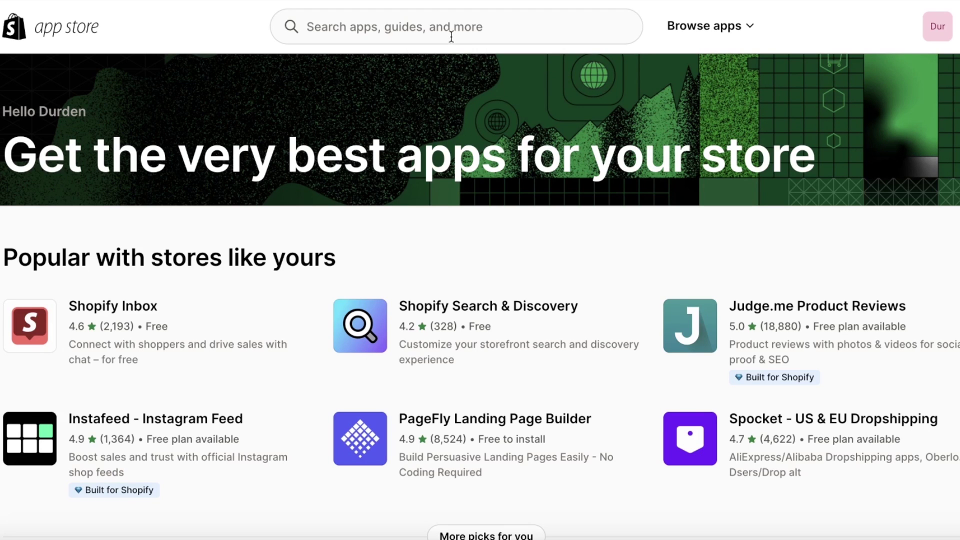
Step: Search the app store for judgeme and open the Judge.me Product Reviews listing
{"action": "left_click", "coordinate": [450, 21]}
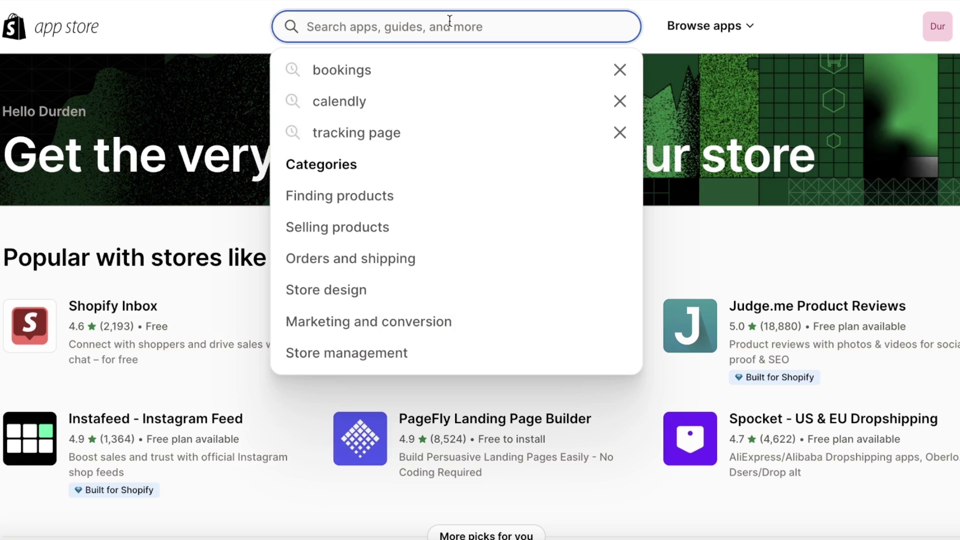
{"action": "type", "text": "jude"}
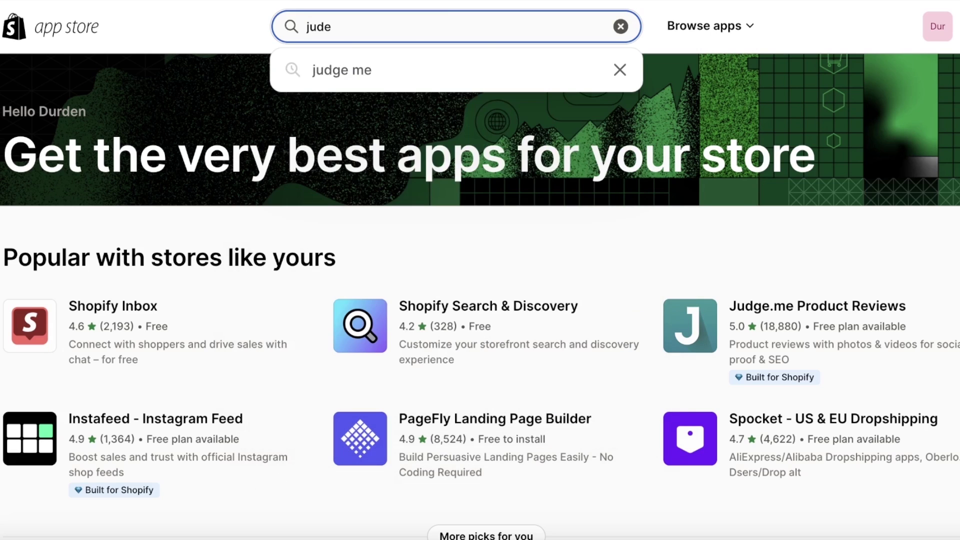
{"action": "key", "text": "BackSpace"}
{"action": "type", "text": "geme"}
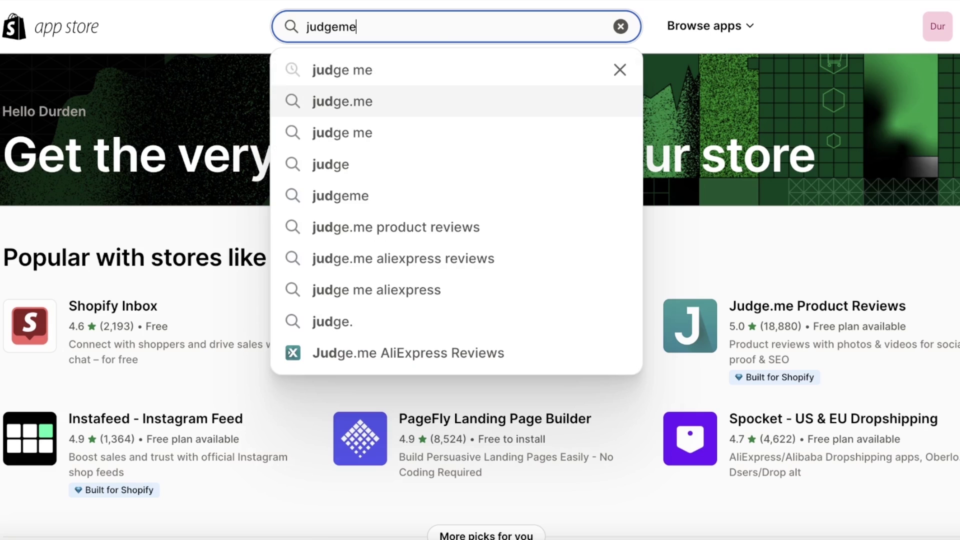
{"action": "left_click", "coordinate": [364, 69]}
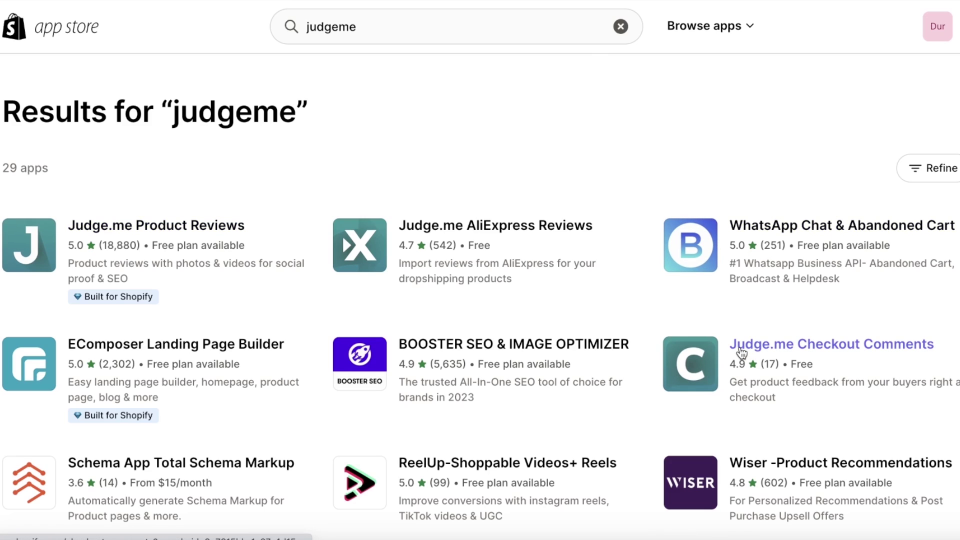
{"action": "left_click", "coordinate": [244, 249]}
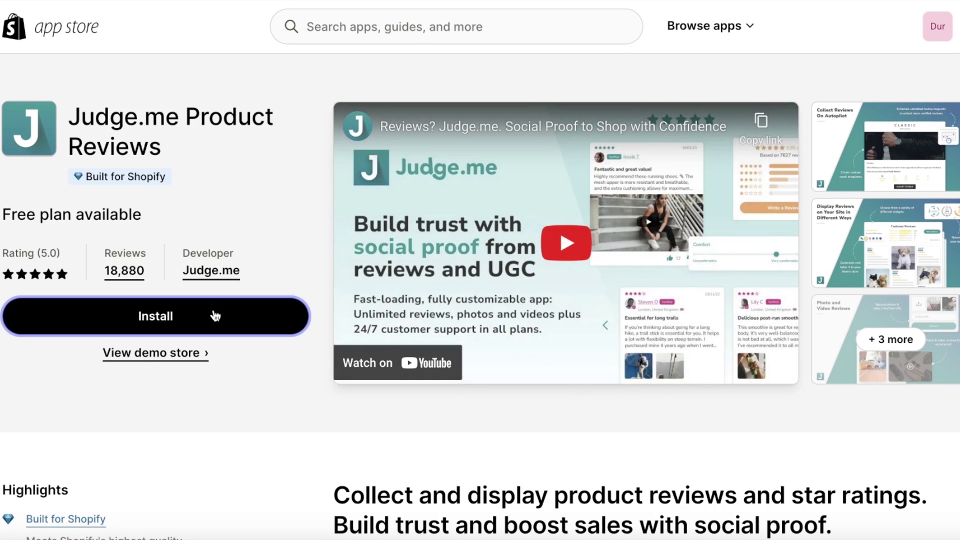
Step: Install the Judge.me Reviews app on the store and pin it in the admin navigation
{"action": "left_click", "coordinate": [214, 310]}
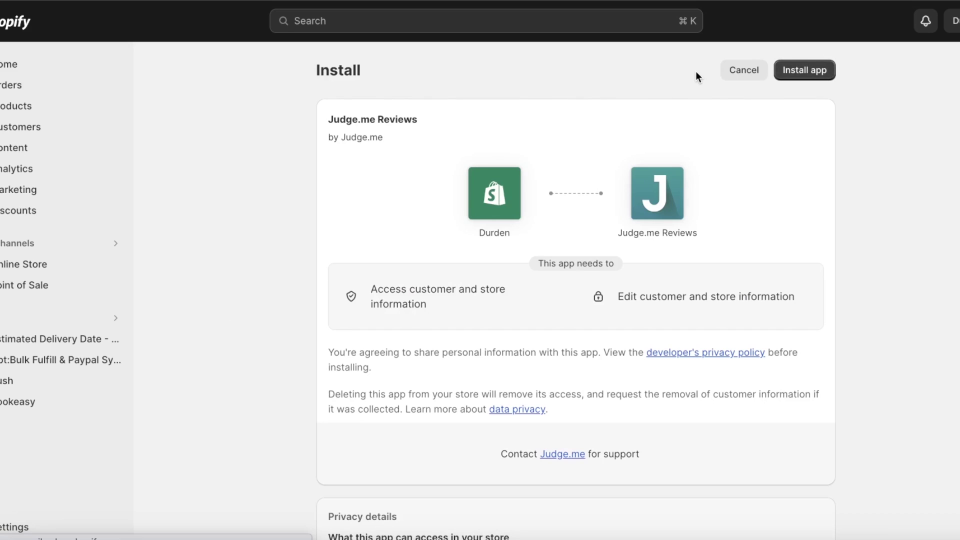
{"action": "left_click", "coordinate": [802, 73]}
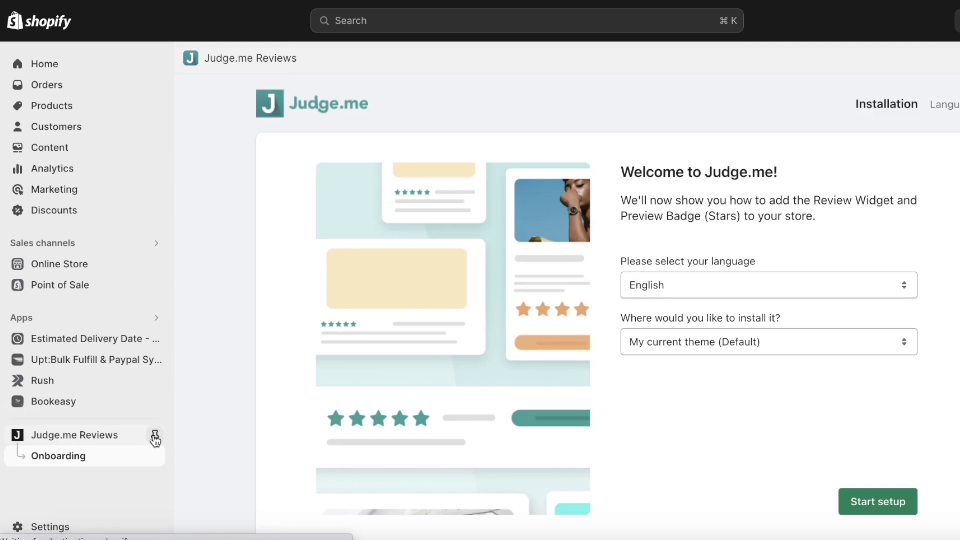
{"action": "left_click", "coordinate": [155, 435]}
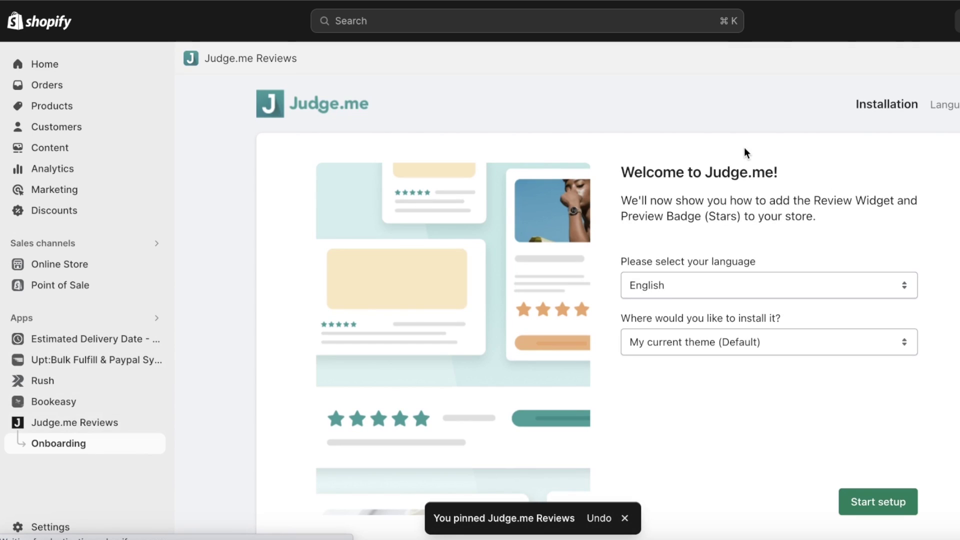
Step: Start the Judge.me setup, enable the Judge.me app embed in the Dawn theme and save the theme
{"action": "scroll", "coordinate": [745, 150], "scroll_direction": "down", "scroll_amount": 1}
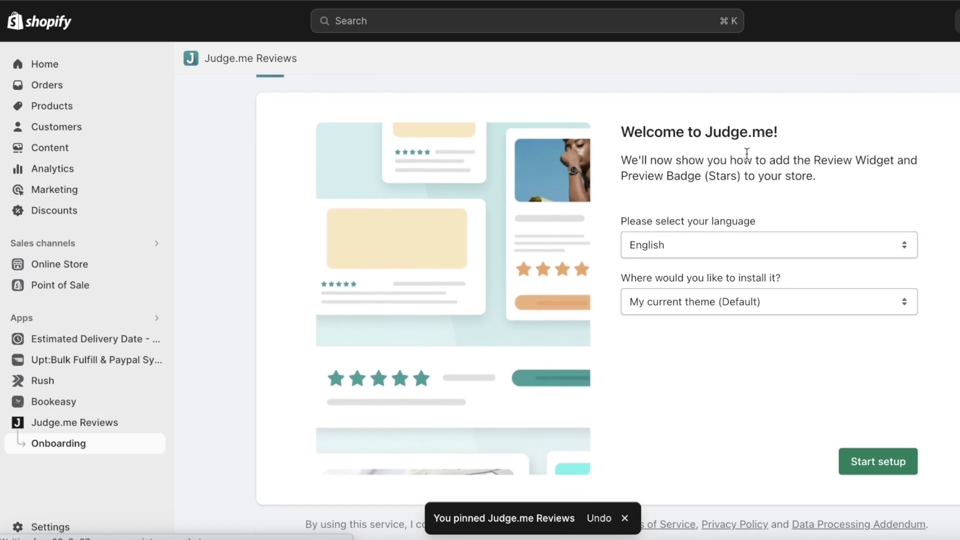
{"action": "left_click", "coordinate": [909, 470]}
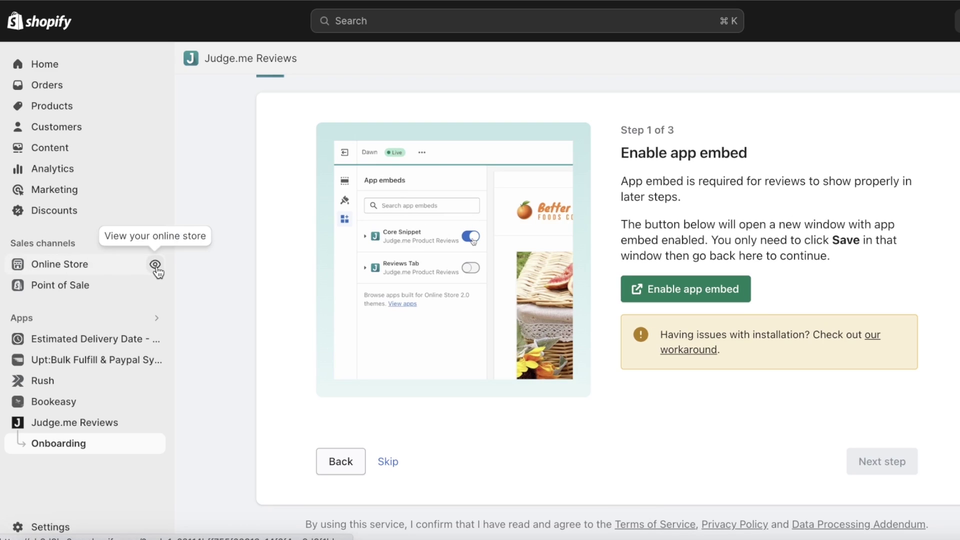
{"action": "left_click", "coordinate": [133, 268]}
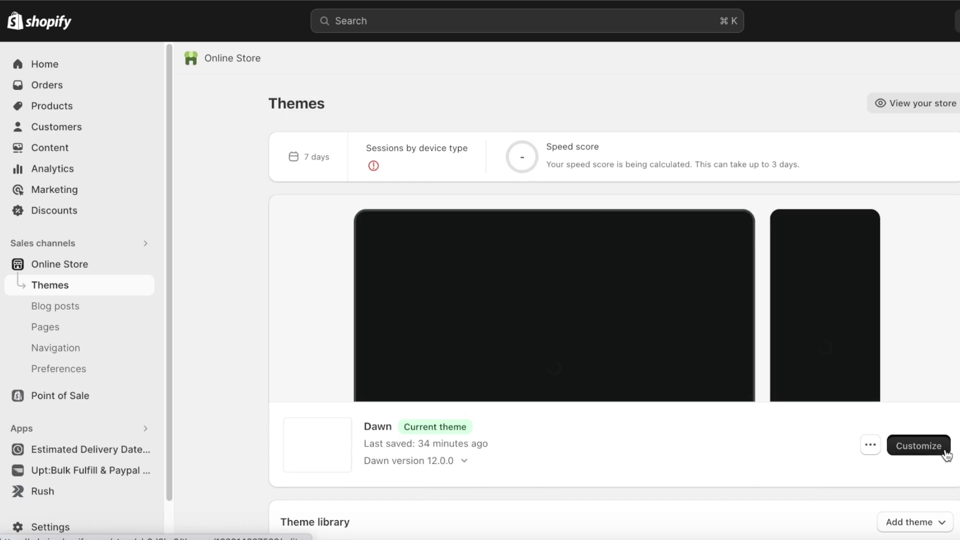
{"action": "left_click", "coordinate": [943, 453]}
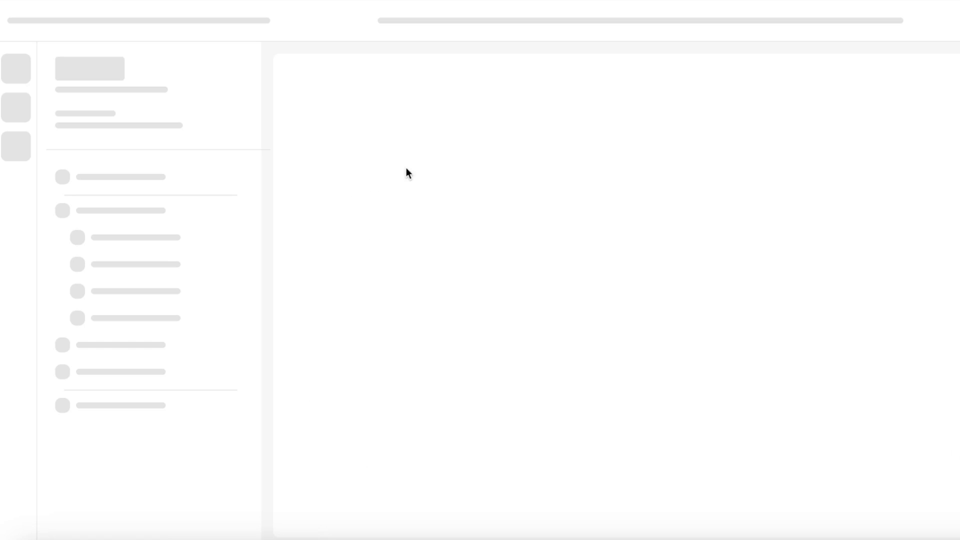
{"action": "left_click", "coordinate": [6, 135]}
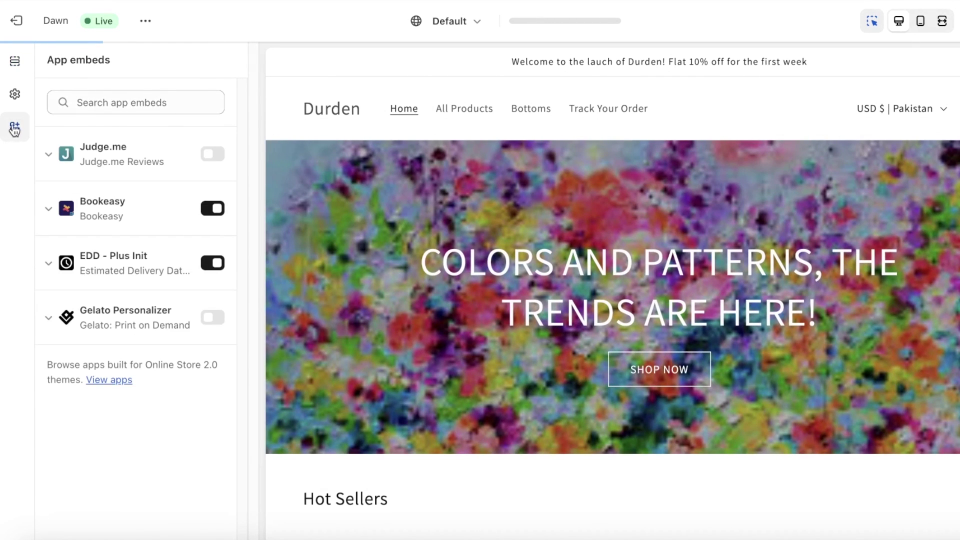
{"action": "left_click", "coordinate": [210, 155]}
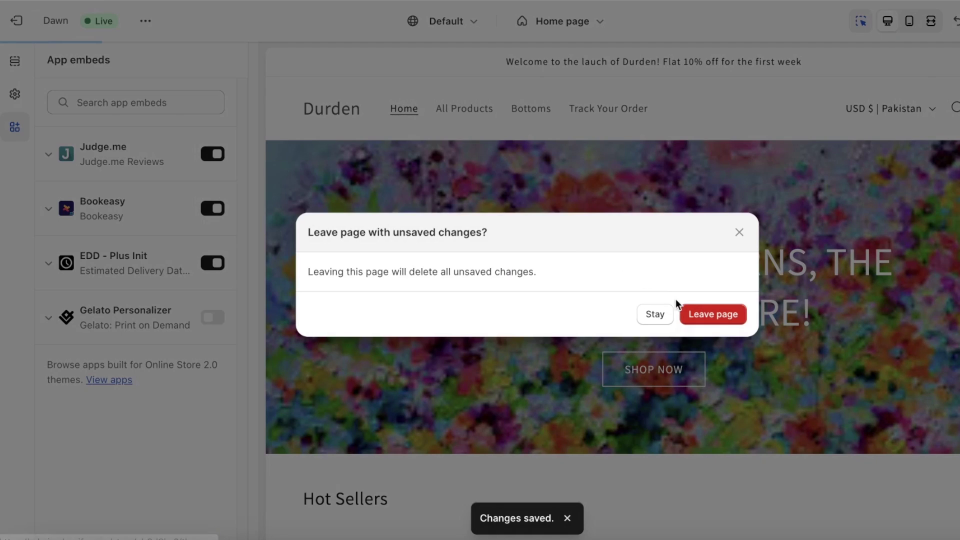
{"action": "left_click", "coordinate": [655, 313]}
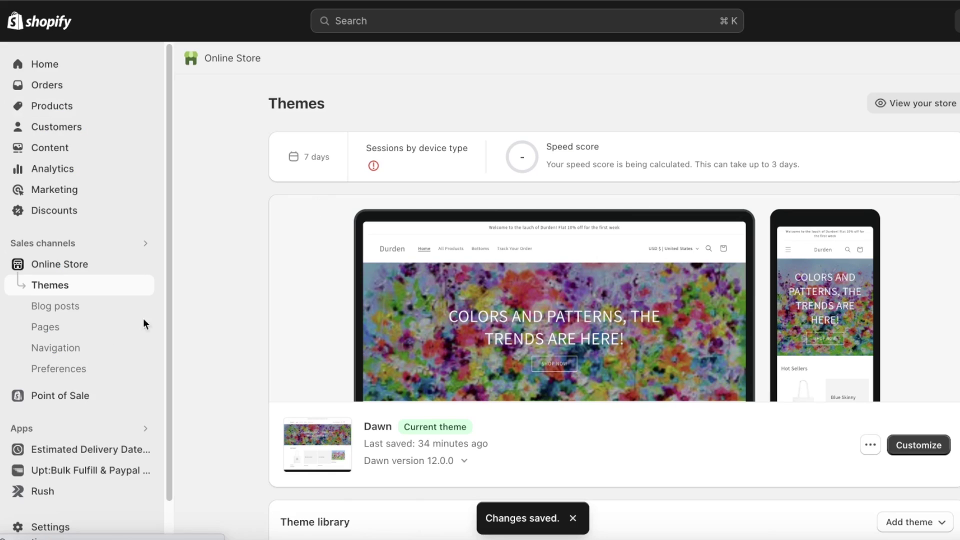
Step: Open the Judge.me Reviews dashboard and look over its review insights, top products and recent activity
{"action": "scroll", "coordinate": [42, 495], "scroll_direction": "down", "scroll_amount": 2}
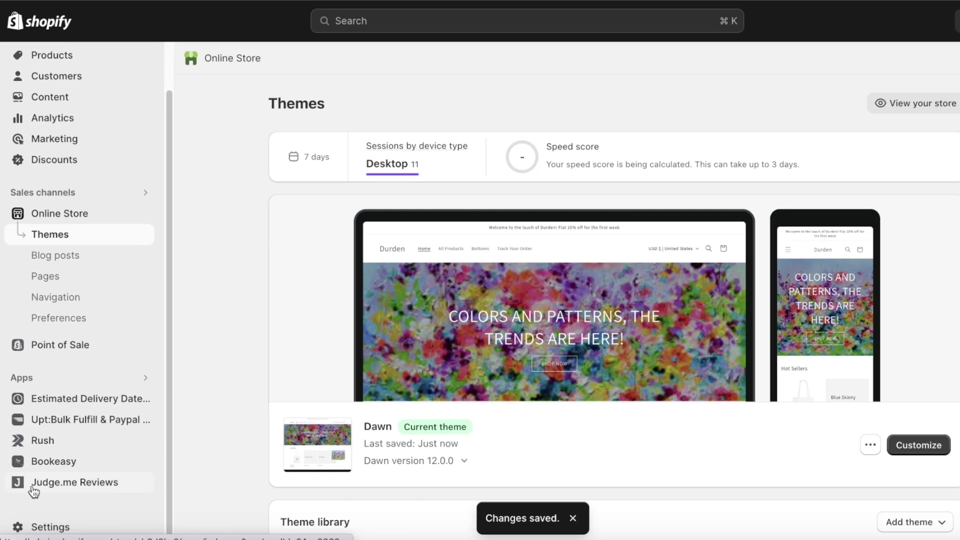
{"action": "left_click", "coordinate": [35, 480]}
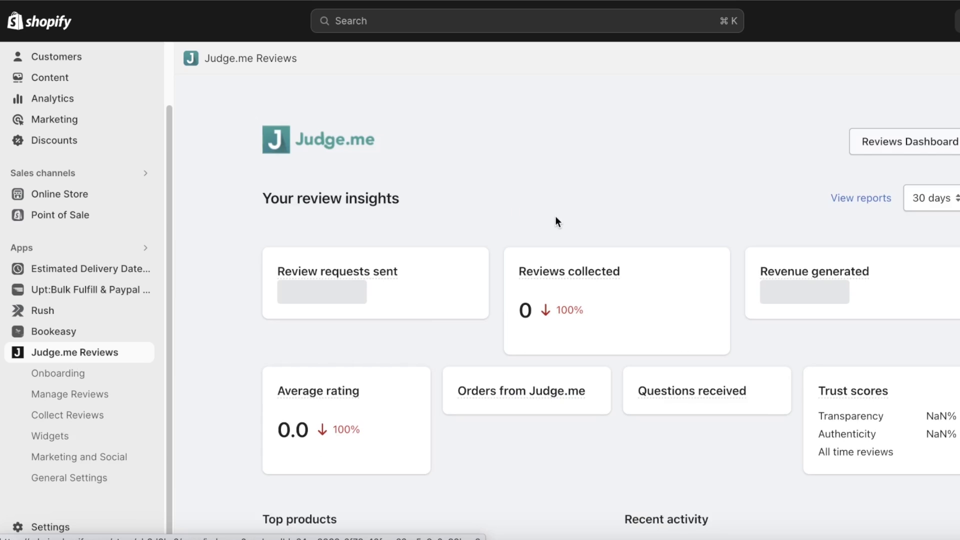
{"action": "scroll", "coordinate": [555, 220], "scroll_direction": "down", "scroll_amount": 5}
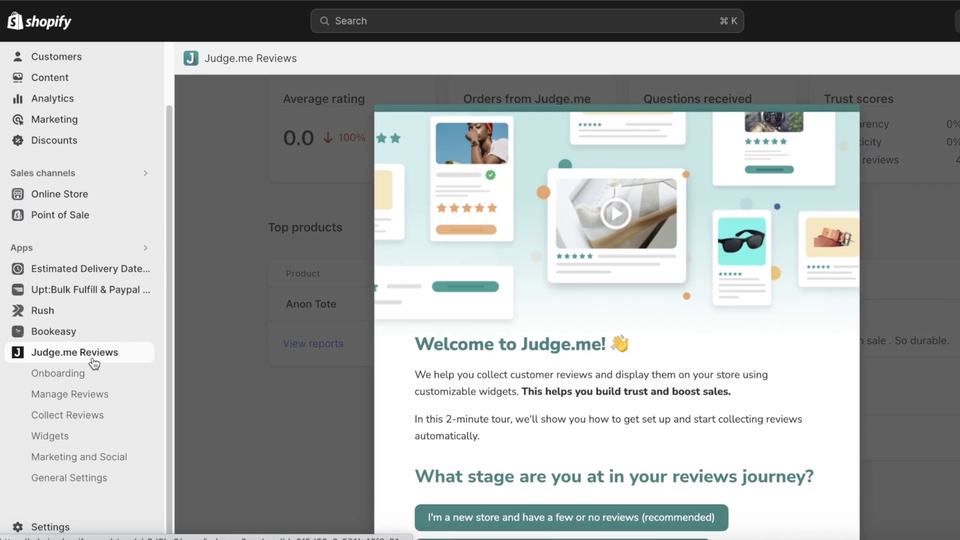
{"action": "left_click", "coordinate": [90, 373]}
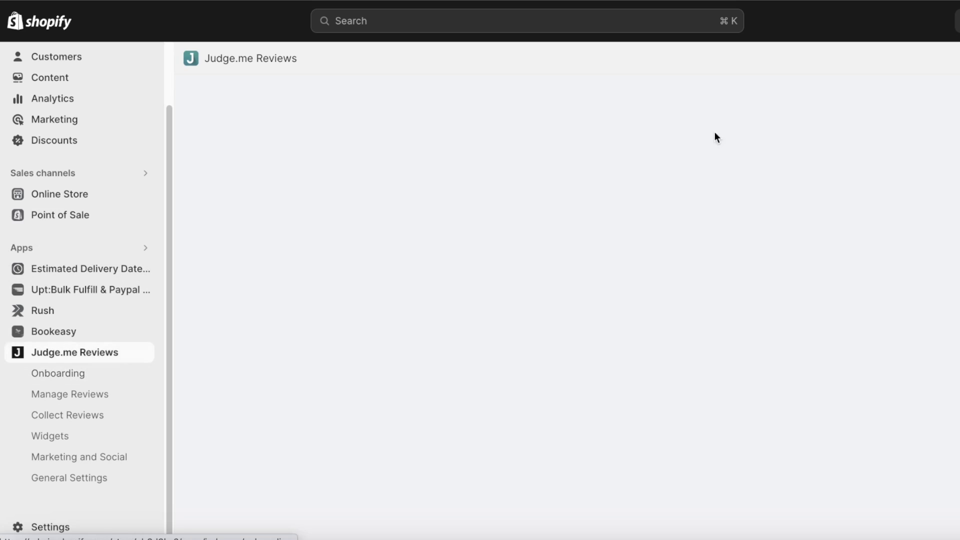
{"action": "scroll", "coordinate": [847, 109], "scroll_direction": "down", "scroll_amount": 4}
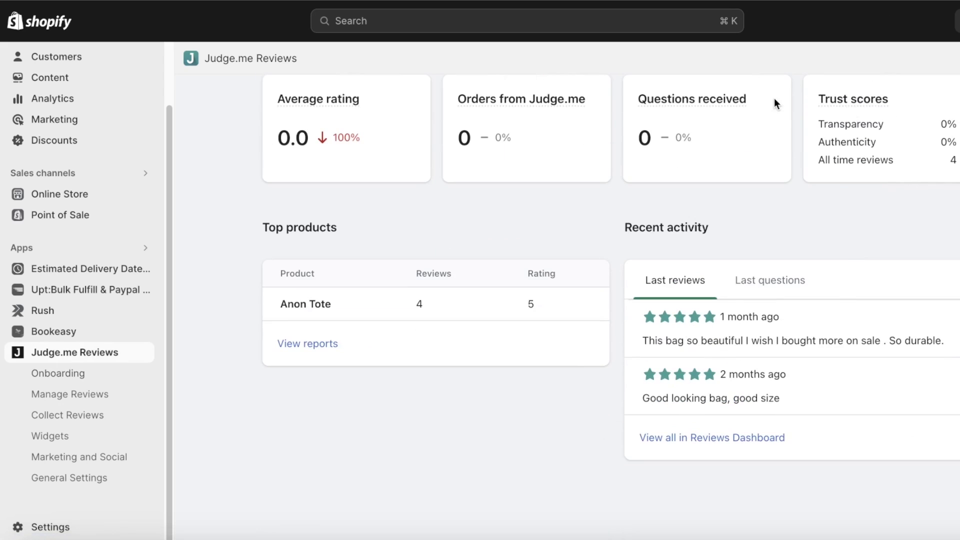
Step: Restart the Judge.me setup from Onboarding and complete its Enable app embed step
{"action": "left_click", "coordinate": [69, 374]}
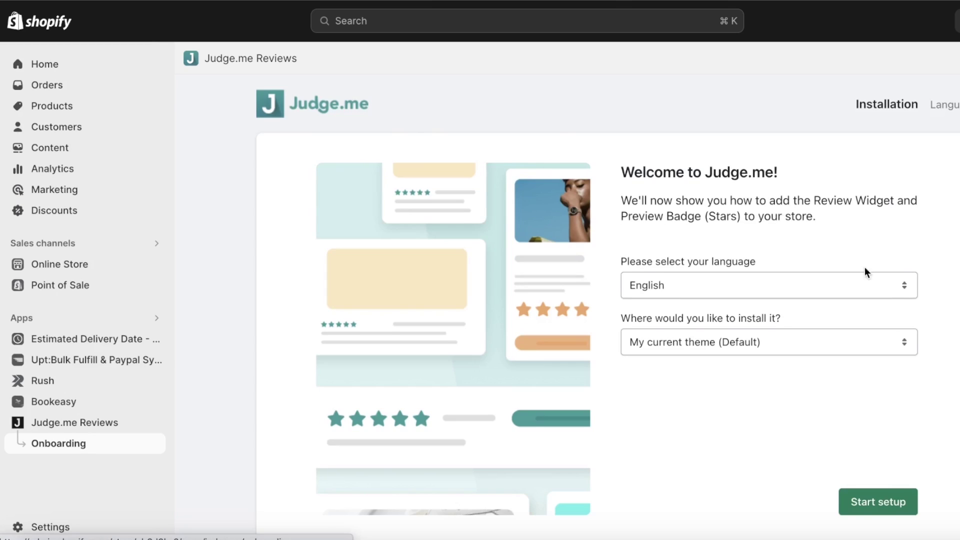
{"action": "scroll", "coordinate": [865, 266], "scroll_direction": "down", "scroll_amount": 1}
{"action": "left_click", "coordinate": [875, 458]}
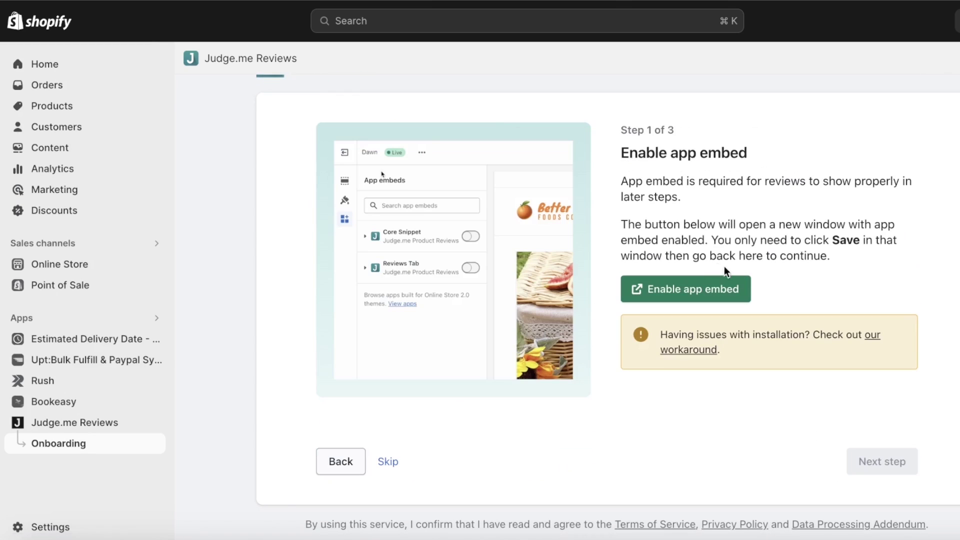
{"action": "left_click", "coordinate": [696, 286]}
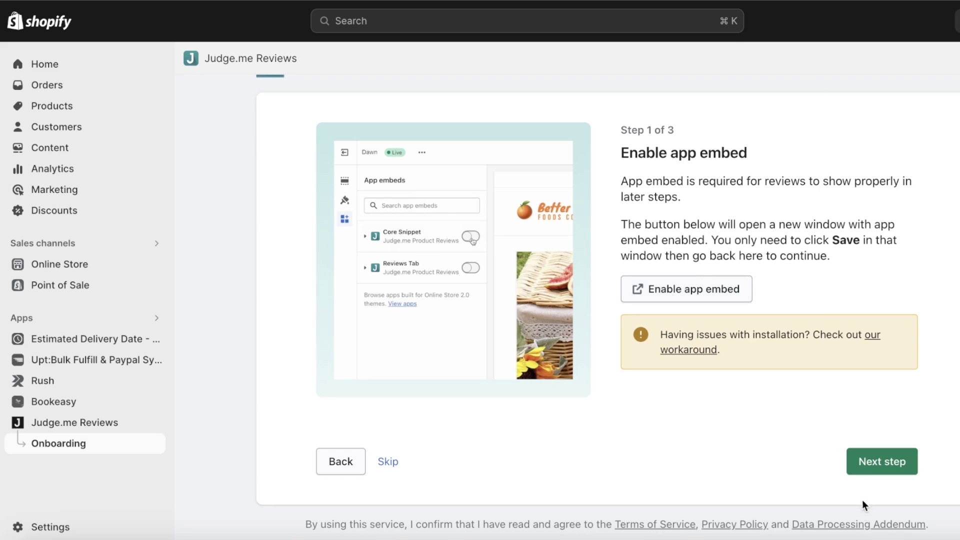
{"action": "left_click", "coordinate": [862, 458]}
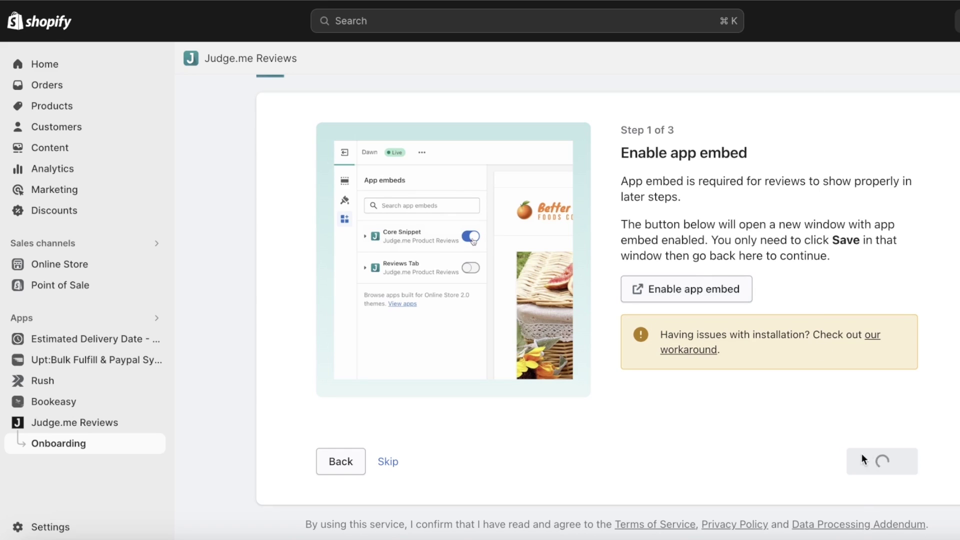
Step: Install the Judge.me Review Widget in the Default product template and move its Apps section directly below Product information
{"action": "left_click", "coordinate": [671, 271]}
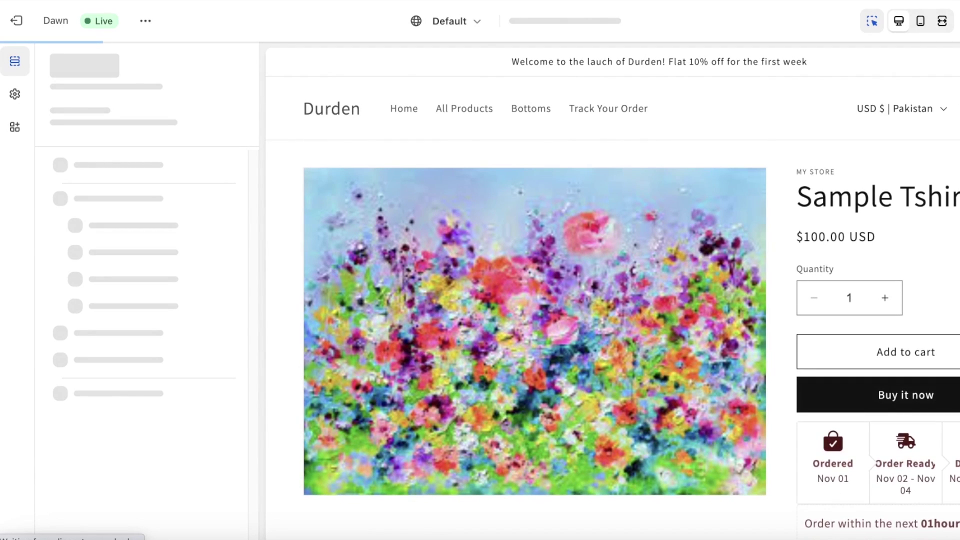
{"action": "scroll", "coordinate": [617, 240], "scroll_direction": "down", "scroll_amount": 3}
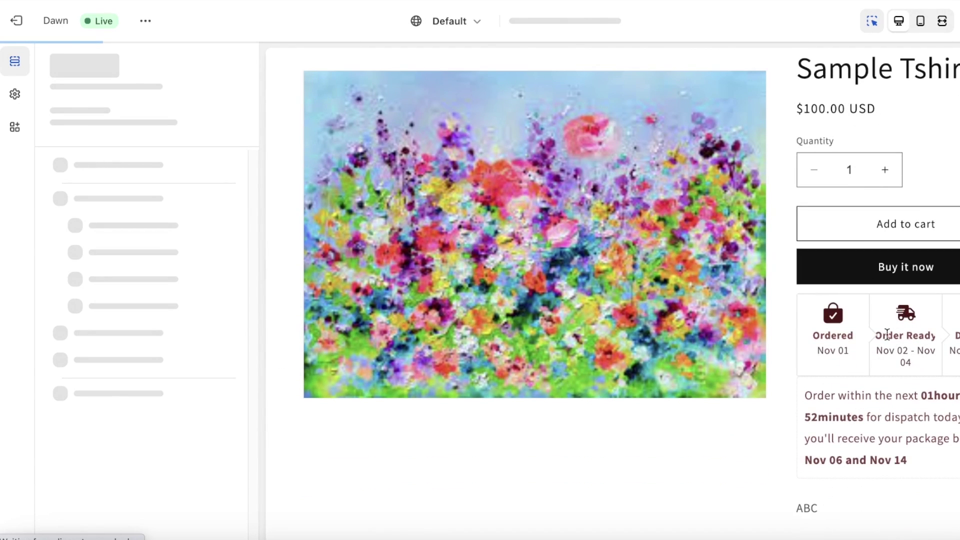
{"action": "scroll", "coordinate": [890, 380], "scroll_direction": "down", "scroll_amount": 8}
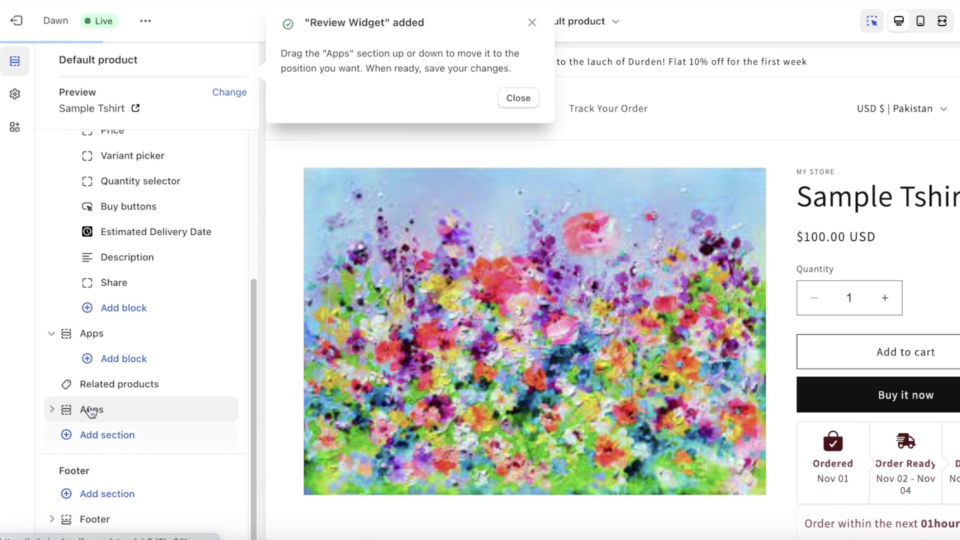
{"action": "left_click", "coordinate": [86, 405]}
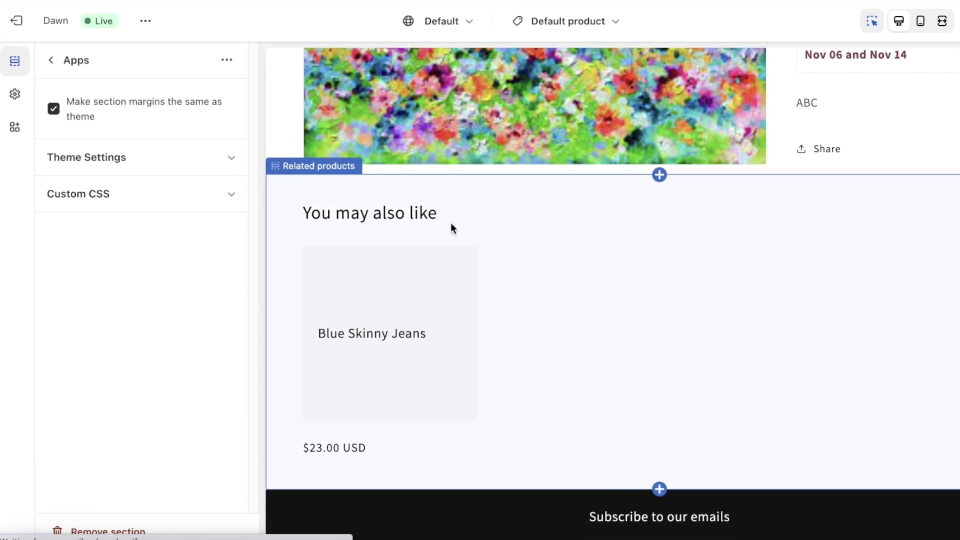
{"action": "left_click", "coordinate": [54, 60]}
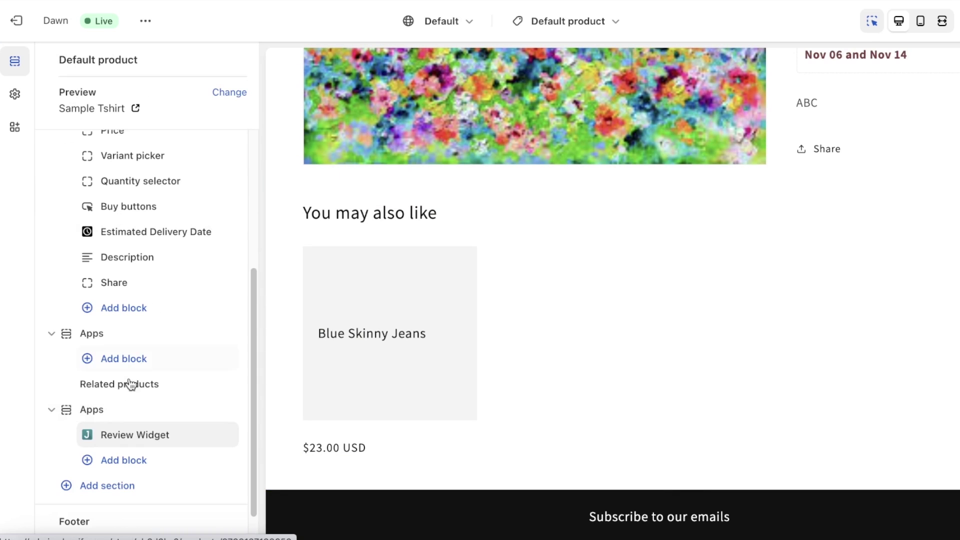
{"action": "left_click_drag", "start_coordinate": [69, 411], "coordinate": [92, 304]}
{"action": "left_click_drag", "start_coordinate": [81, 325], "coordinate": [70, 332]}
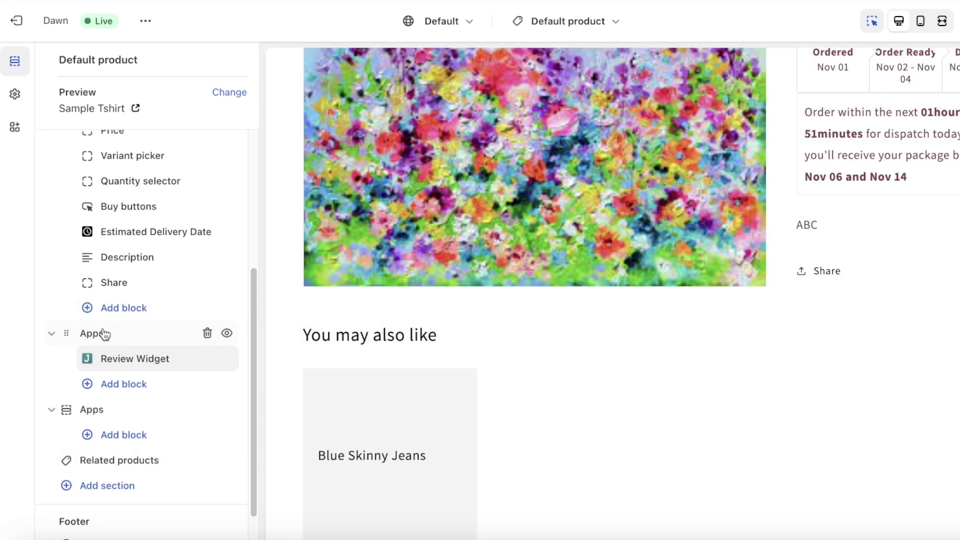
Step: Check the Review Widget block's settings and the theme's app embeds, and return to the Default product section list
{"action": "left_click", "coordinate": [101, 358]}
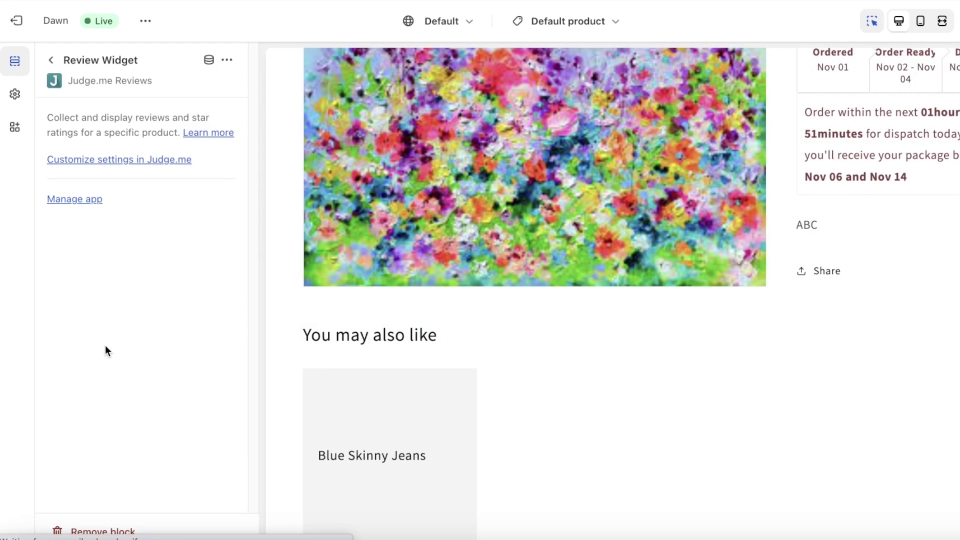
{"action": "left_click", "coordinate": [15, 129]}
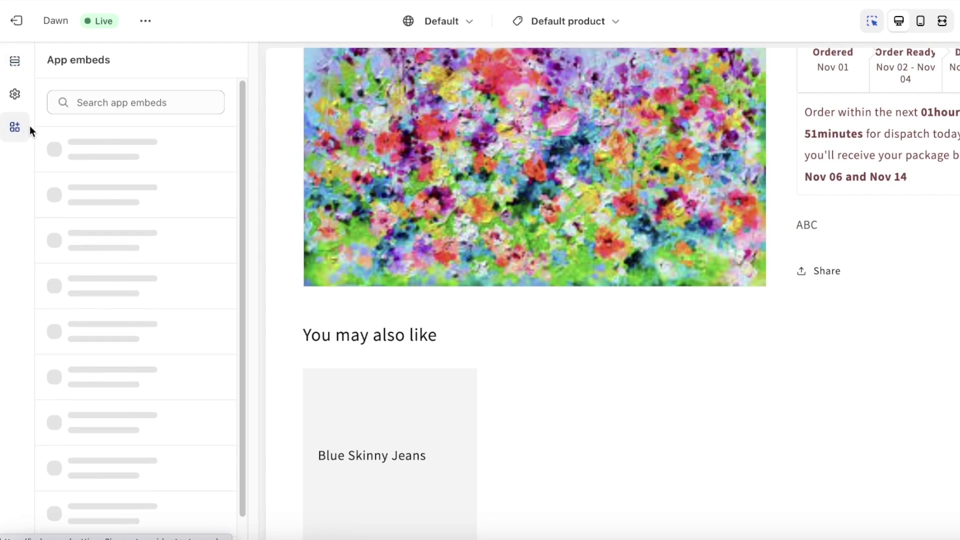
{"action": "left_click", "coordinate": [16, 20]}
{"action": "key", "text": "Escape"}
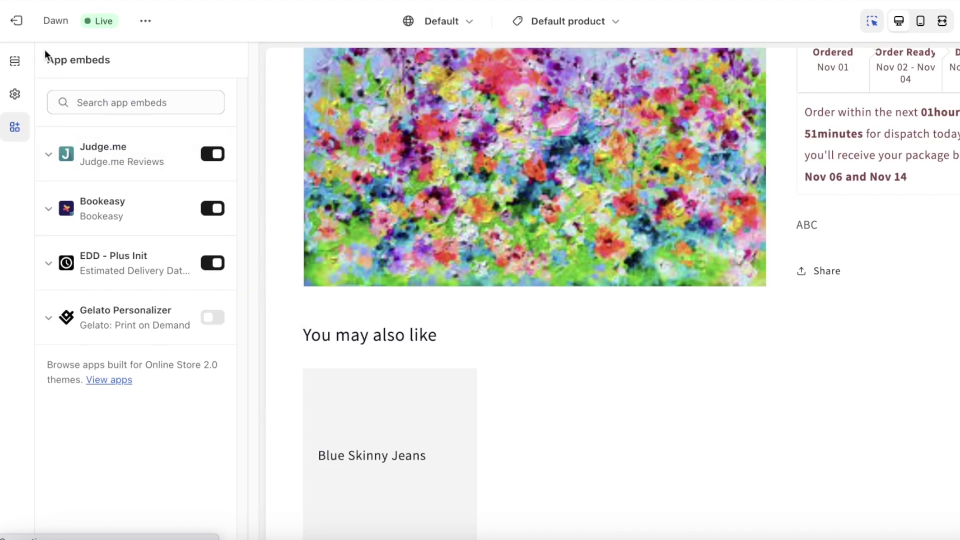
{"action": "left_click", "coordinate": [15, 61]}
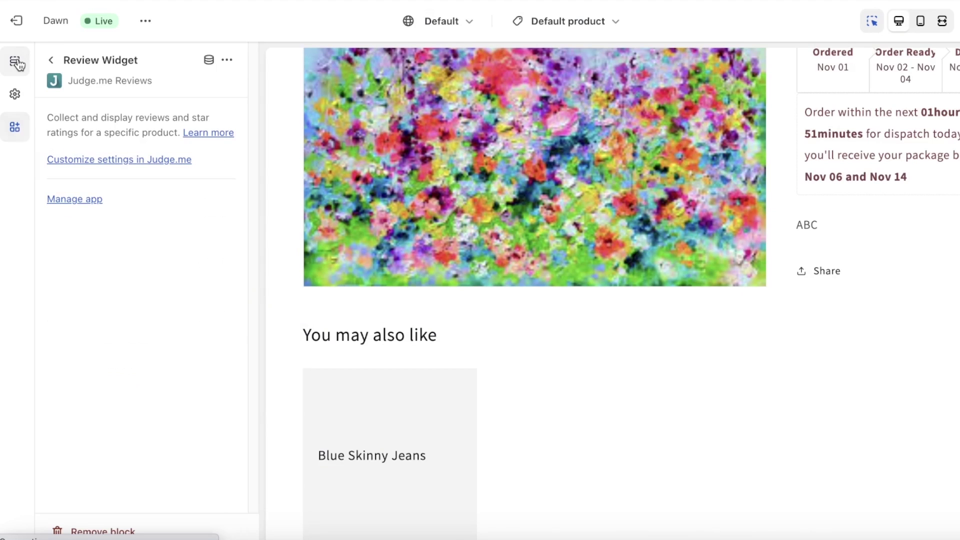
{"action": "left_click", "coordinate": [54, 61]}
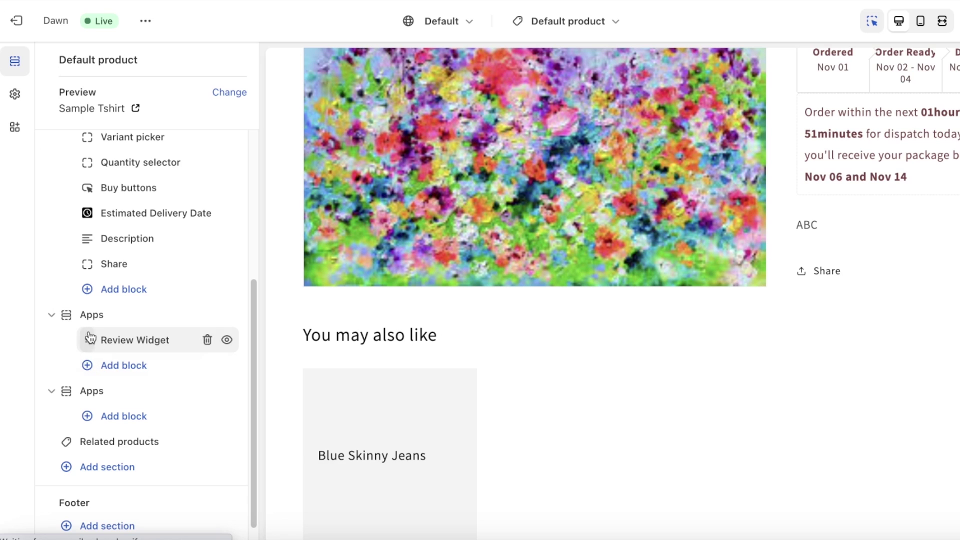
Step: Open the Review Widget block again, and hide and re-show it on the product page
{"action": "left_click_drag", "start_coordinate": [64, 321], "coordinate": [102, 344]}
{"action": "left_click", "coordinate": [110, 359]}
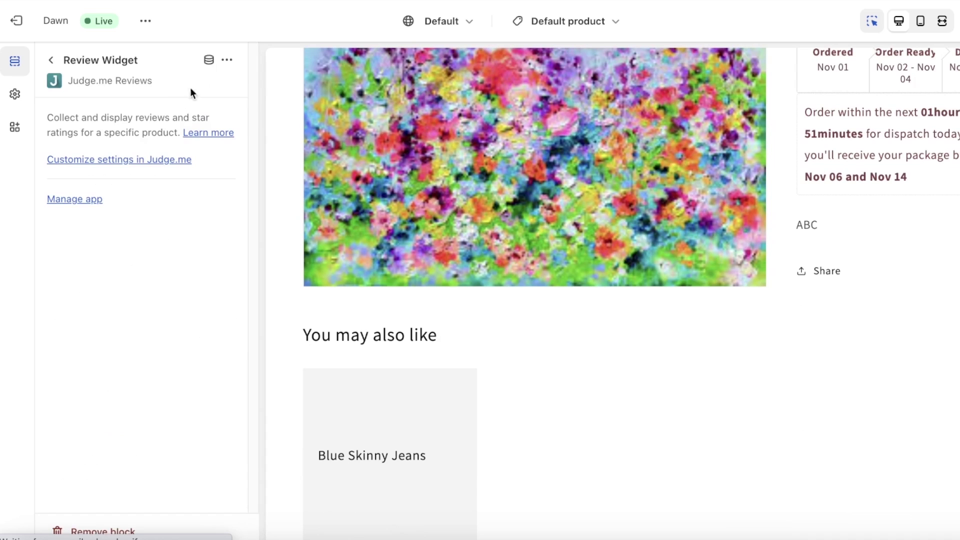
{"action": "left_click", "coordinate": [51, 60]}
{"action": "left_click", "coordinate": [226, 339]}
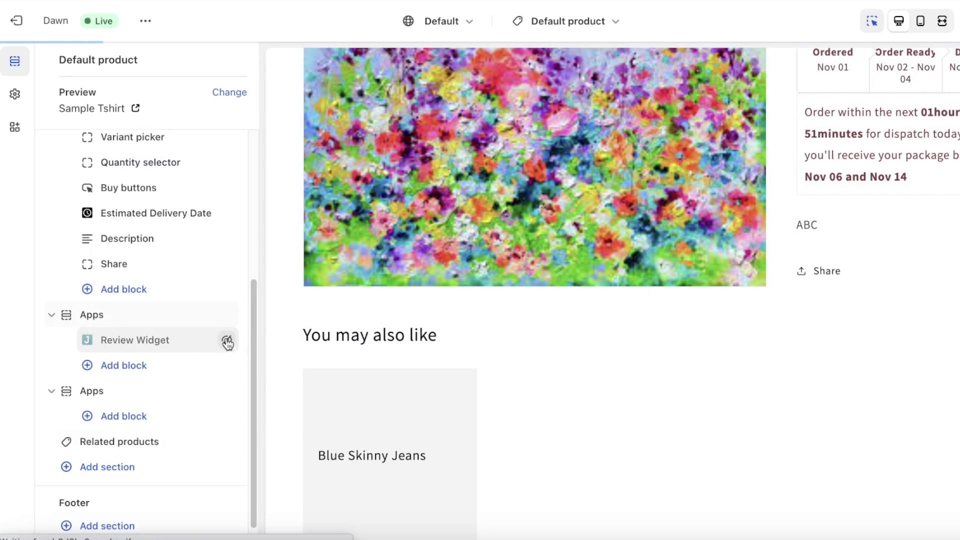
{"action": "left_click", "coordinate": [227, 342]}
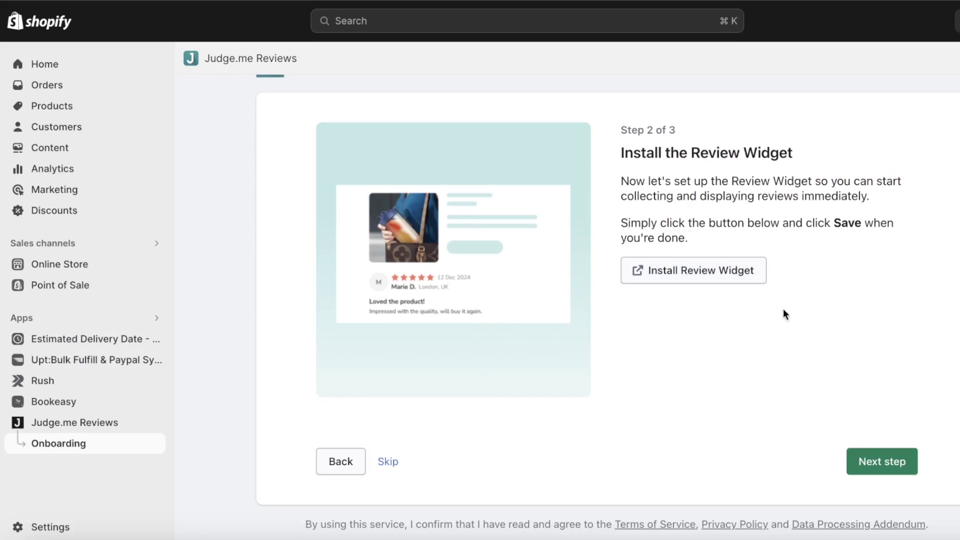
Step: Continue the Judge.me setup past the Review Widget step and place the added Star Ratings block directly below Price in Product information
{"action": "left_click", "coordinate": [906, 472]}
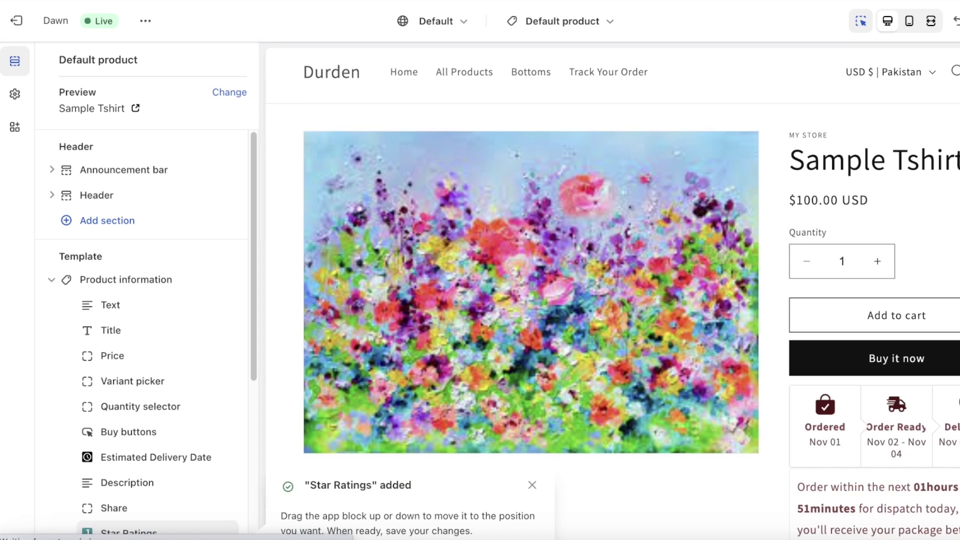
{"action": "scroll", "coordinate": [270, 382], "scroll_direction": "down", "scroll_amount": 2}
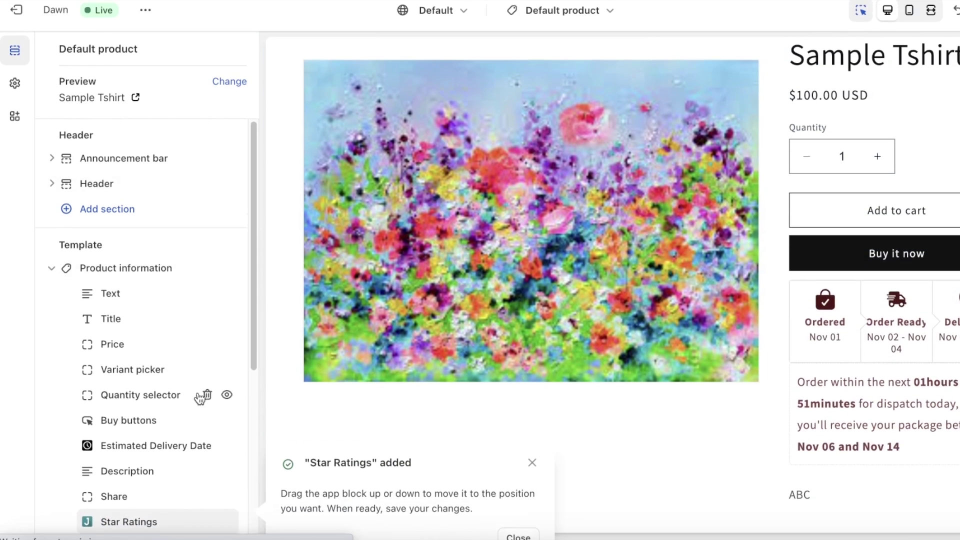
{"action": "scroll", "coordinate": [187, 439], "scroll_direction": "down", "scroll_amount": 1}
{"action": "left_click_drag", "start_coordinate": [88, 500], "coordinate": [85, 352]}
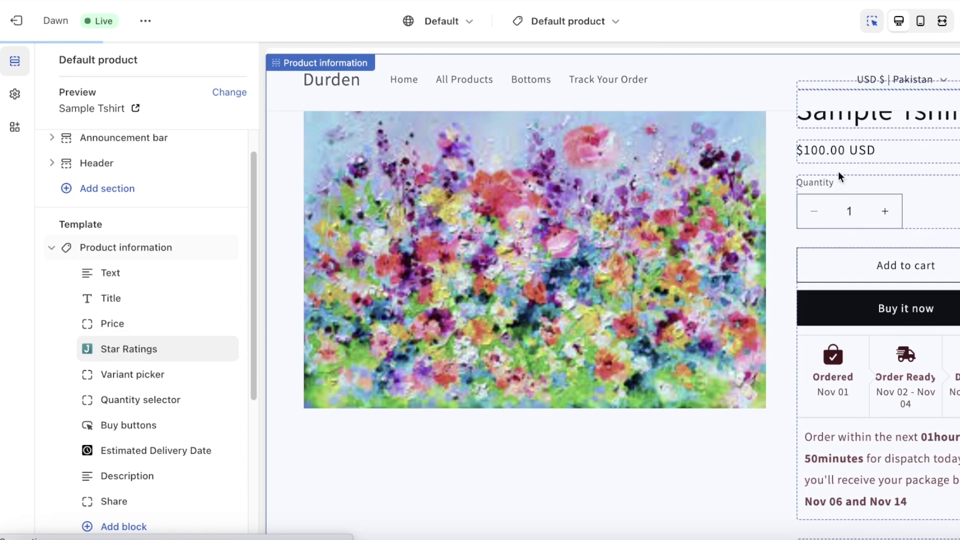
{"action": "scroll", "coordinate": [140, 425], "scroll_direction": "down", "scroll_amount": 6}
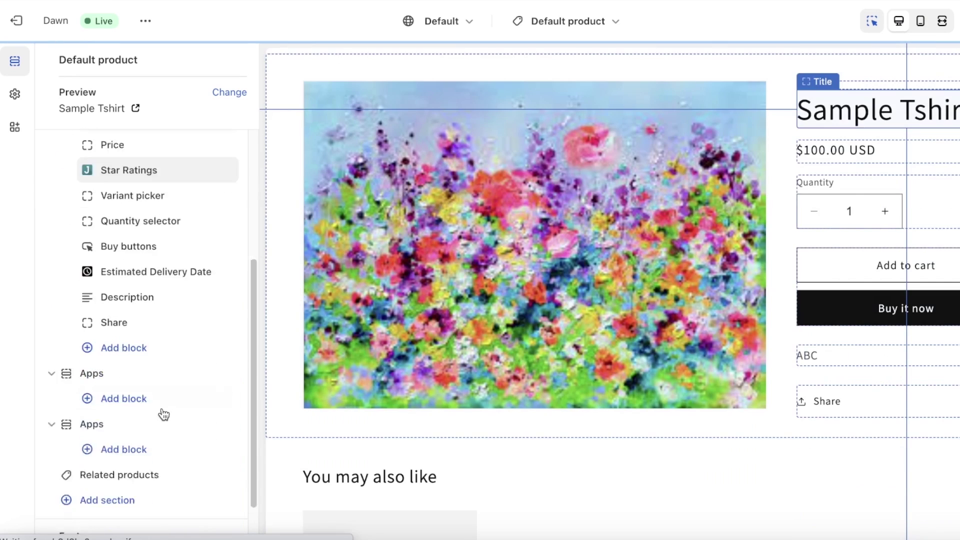
{"action": "scroll", "coordinate": [758, 230], "scroll_direction": "down", "scroll_amount": 6}
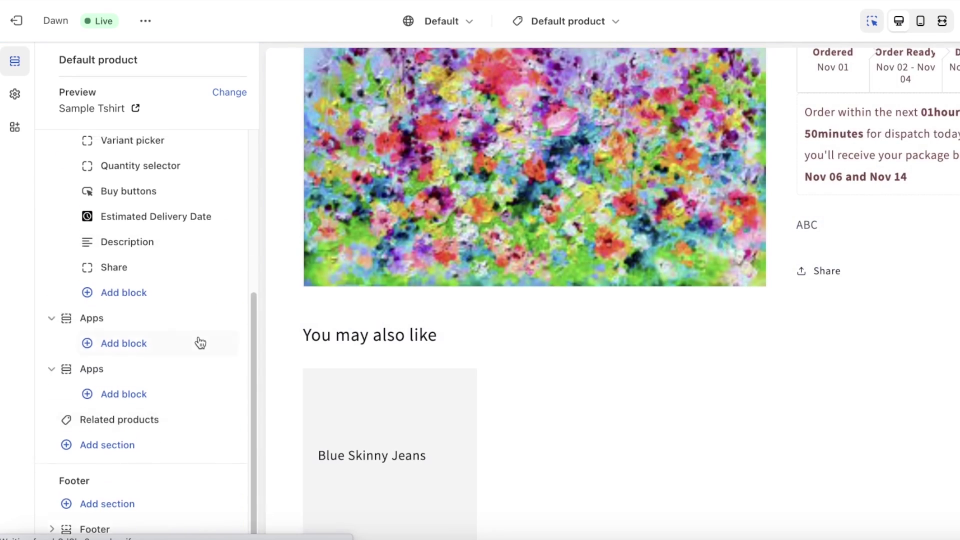
{"action": "scroll", "coordinate": [150, 310], "scroll_direction": "up", "scroll_amount": 3}
{"action": "scroll", "coordinate": [825, 100], "scroll_direction": "up", "scroll_amount": 5}
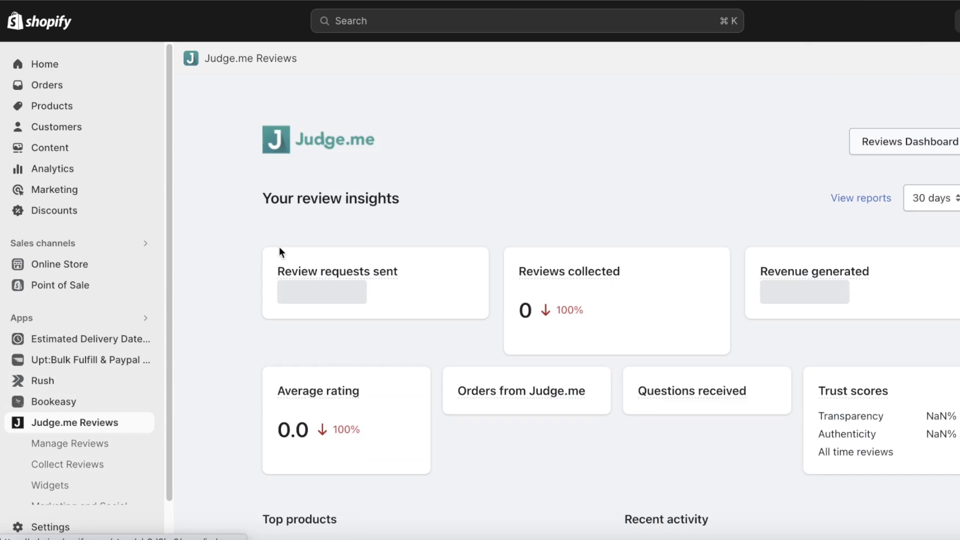
Step: View the live online store from the Shopify admin and open the Anon Tote product page from Hot Sellers
{"action": "scroll", "coordinate": [356, 295], "scroll_direction": "down", "scroll_amount": 4}
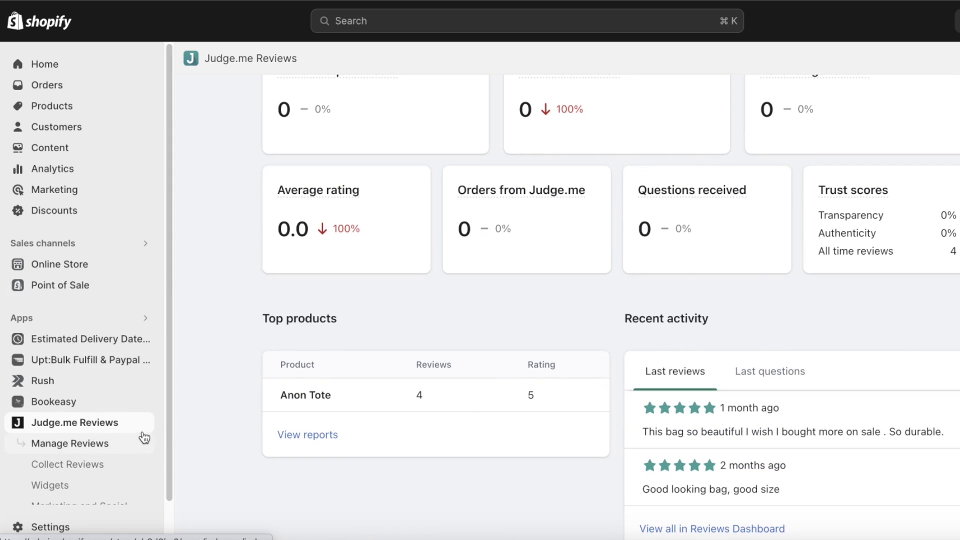
{"action": "left_click", "coordinate": [140, 267]}
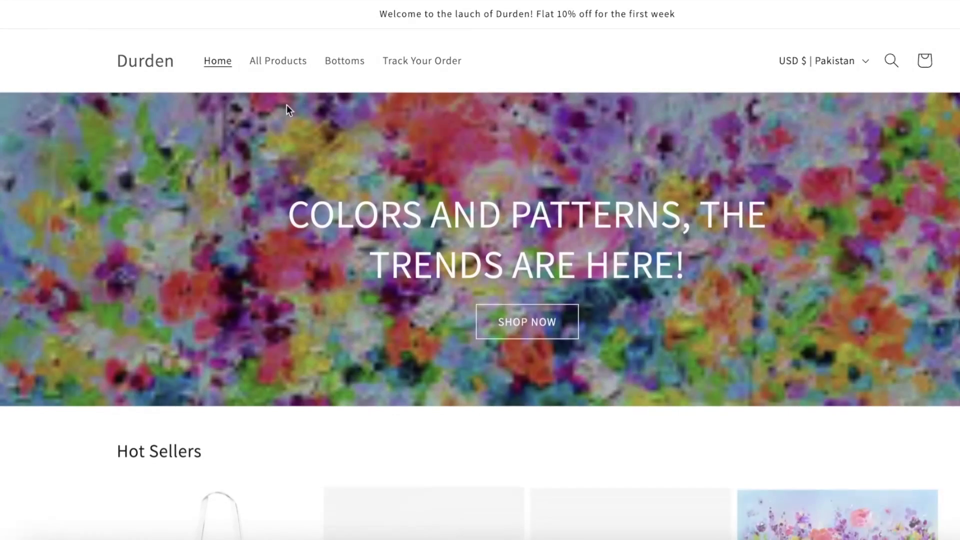
{"action": "scroll", "coordinate": [256, 293], "scroll_direction": "down", "scroll_amount": 6}
{"action": "left_click", "coordinate": [238, 189]}
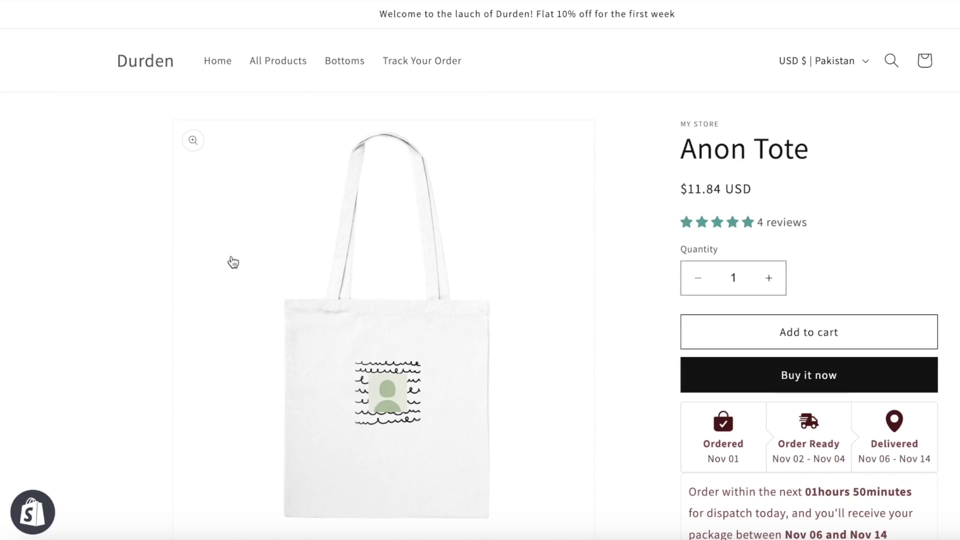
Step: Examine the Anon Tote product page for the star rating and a customer reviews section
{"action": "scroll", "coordinate": [694, 124], "scroll_direction": "down", "scroll_amount": 1}
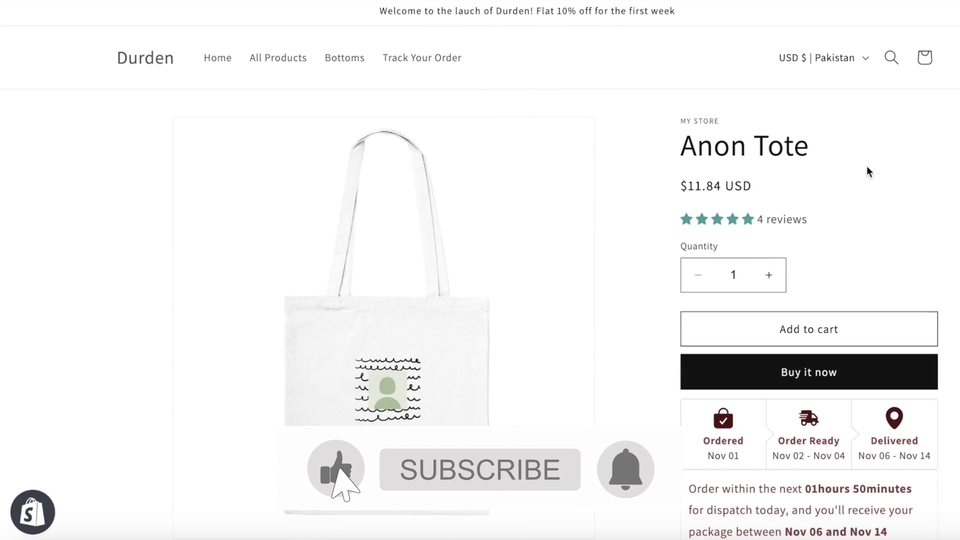
{"action": "scroll", "coordinate": [788, 278], "scroll_direction": "down", "scroll_amount": 15}
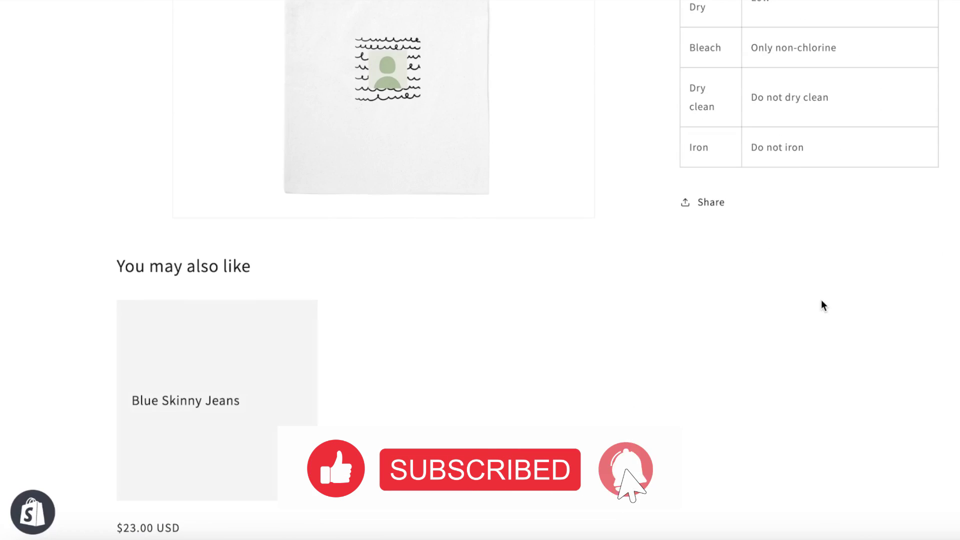
{"action": "scroll", "coordinate": [625, 300], "scroll_direction": "up", "scroll_amount": 4}
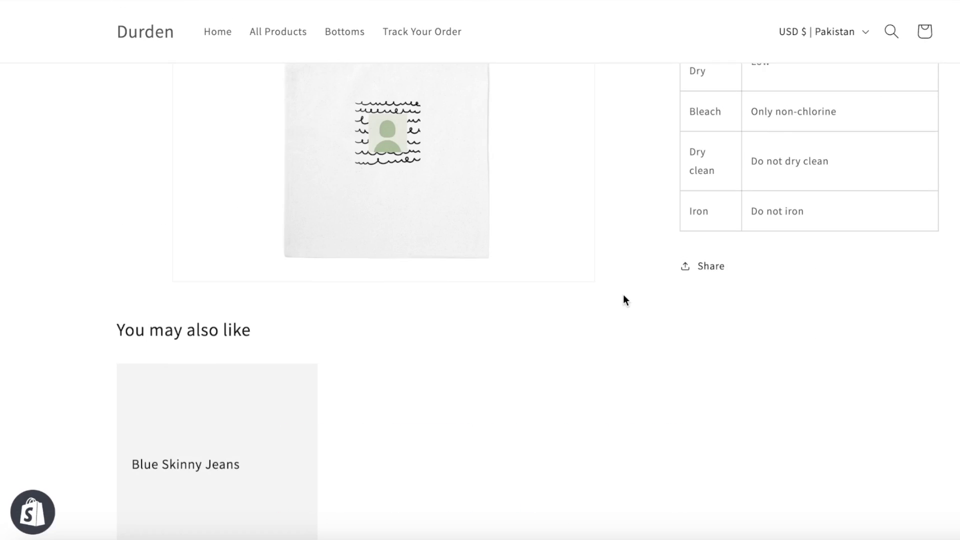
{"action": "scroll", "coordinate": [541, 295], "scroll_direction": "down", "scroll_amount": 3}
{"action": "scroll", "coordinate": [473, 259], "scroll_direction": "up", "scroll_amount": 6}
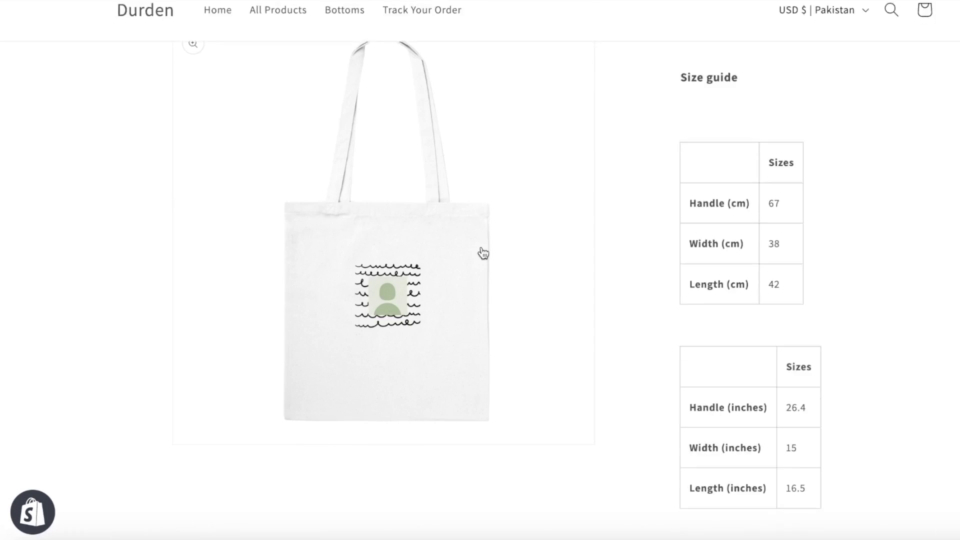
{"action": "scroll", "coordinate": [489, 250], "scroll_direction": "down", "scroll_amount": 5}
{"action": "scroll", "coordinate": [535, 245], "scroll_direction": "up", "scroll_amount": 10}
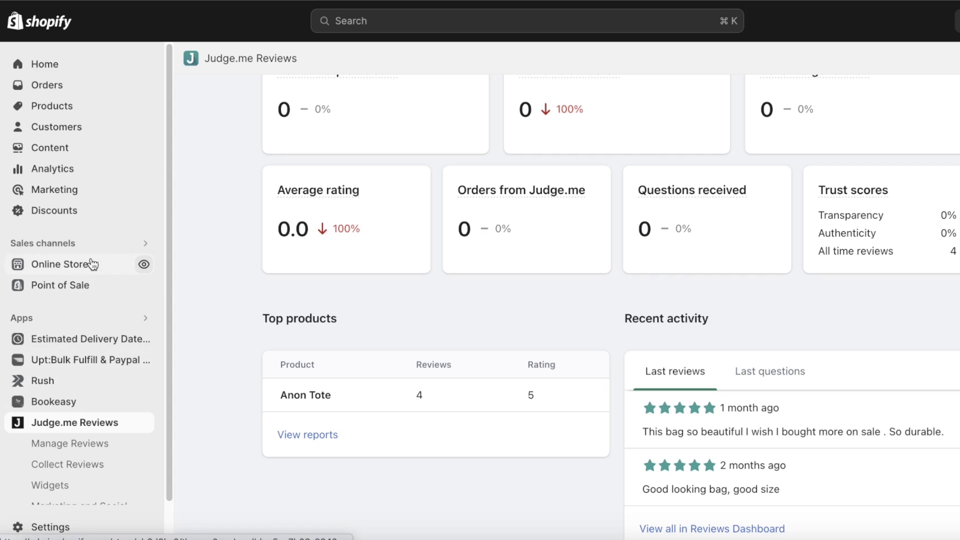
Step: Open the Dawn theme for customization from Online Store and go to the Anon Tote product page in its preview
{"action": "left_click", "coordinate": [91, 264]}
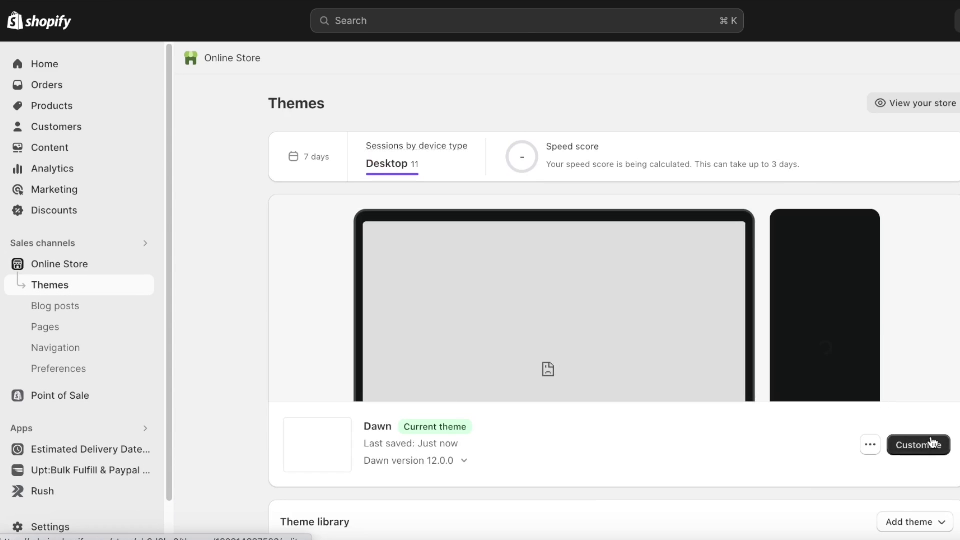
{"action": "left_click", "coordinate": [934, 443]}
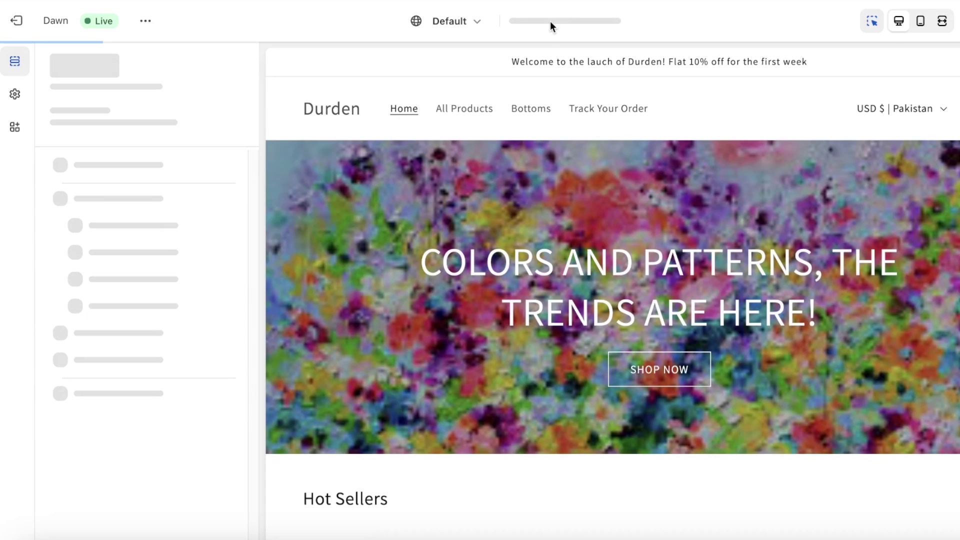
{"action": "scroll", "coordinate": [479, 129], "scroll_direction": "down", "scroll_amount": 10}
{"action": "left_click", "coordinate": [386, 153]}
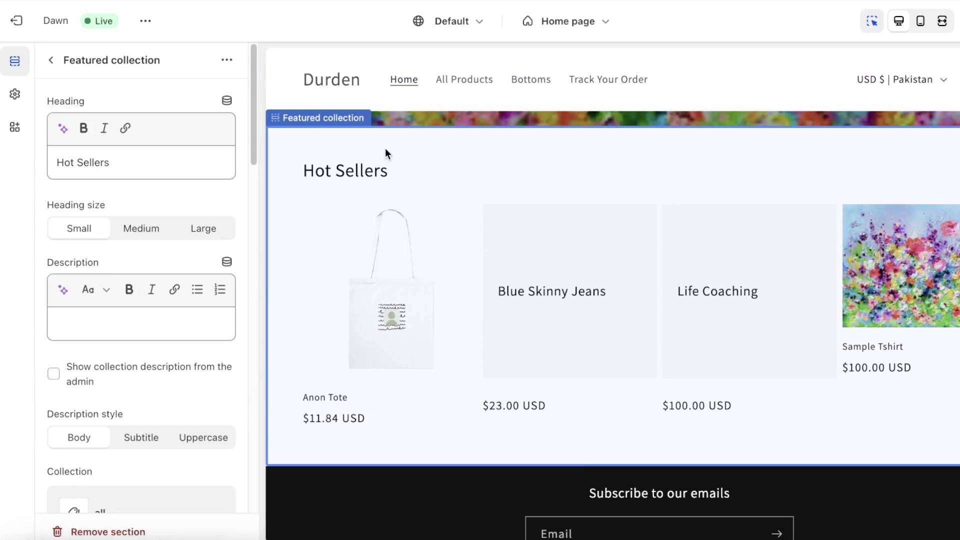
{"action": "left_click", "coordinate": [362, 300]}
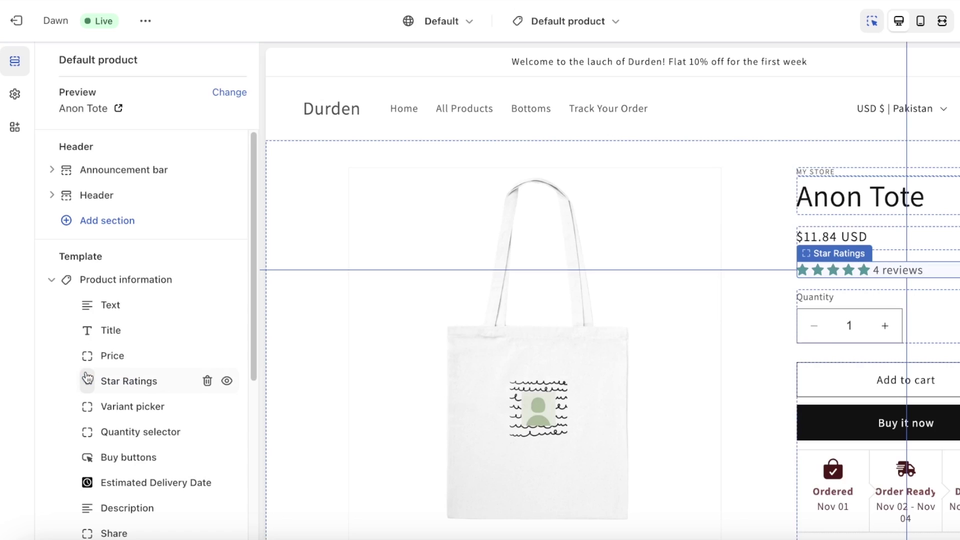
Step: Add the Judge.me Review Widget block to the first Apps section below Product information
{"action": "scroll", "coordinate": [129, 274], "scroll_direction": "down", "scroll_amount": 3}
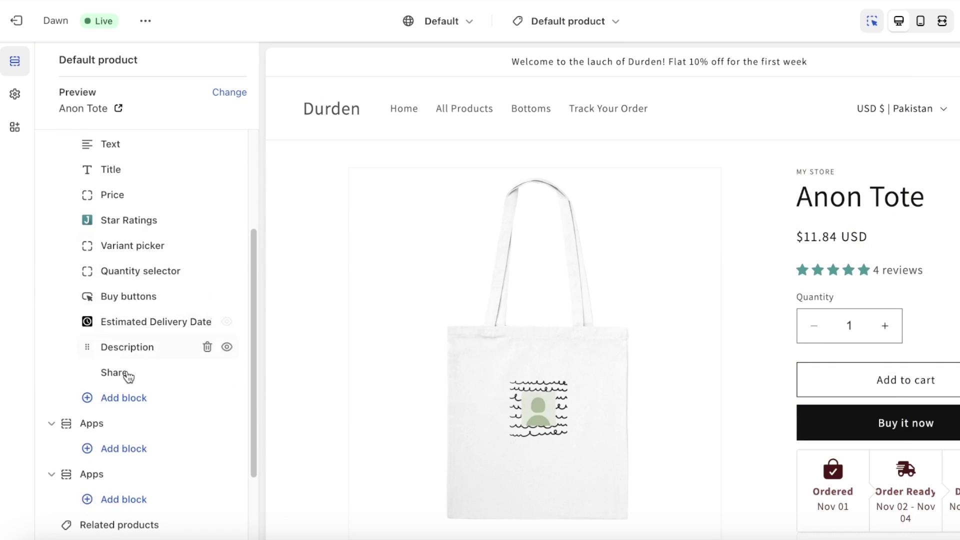
{"action": "left_click", "coordinate": [125, 449]}
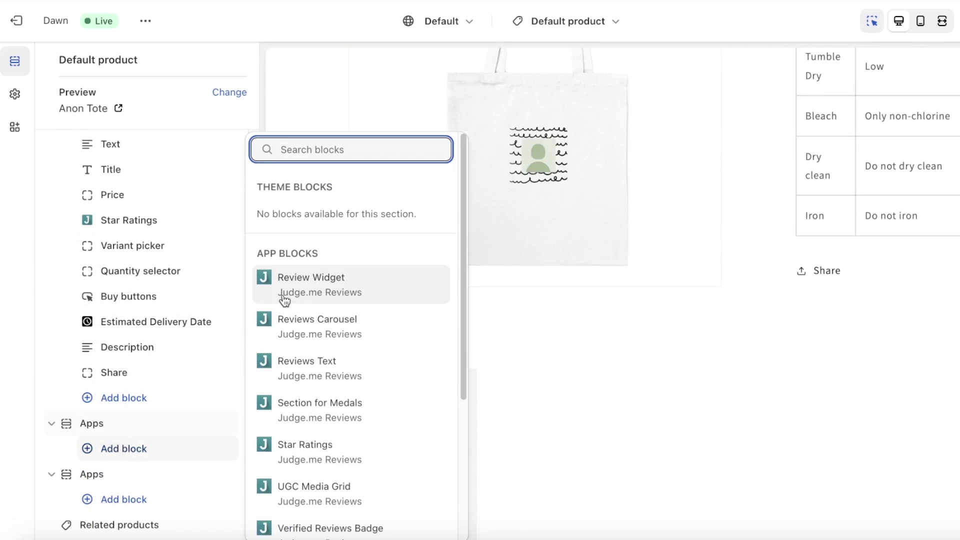
{"action": "left_click", "coordinate": [284, 289]}
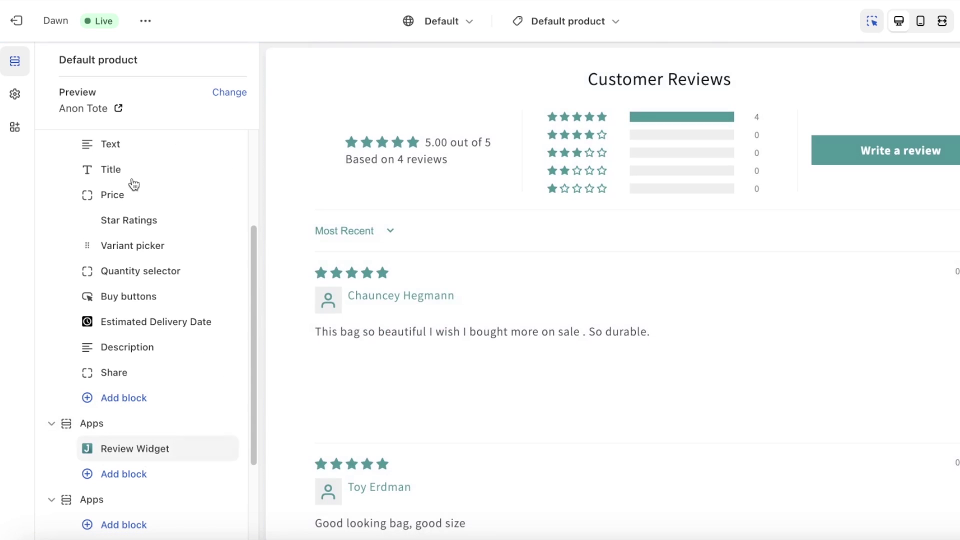
Step: Save the Default product template with its Review Widget block and exit the theme editor
{"action": "scroll", "coordinate": [524, 266], "scroll_direction": "down", "scroll_amount": 5}
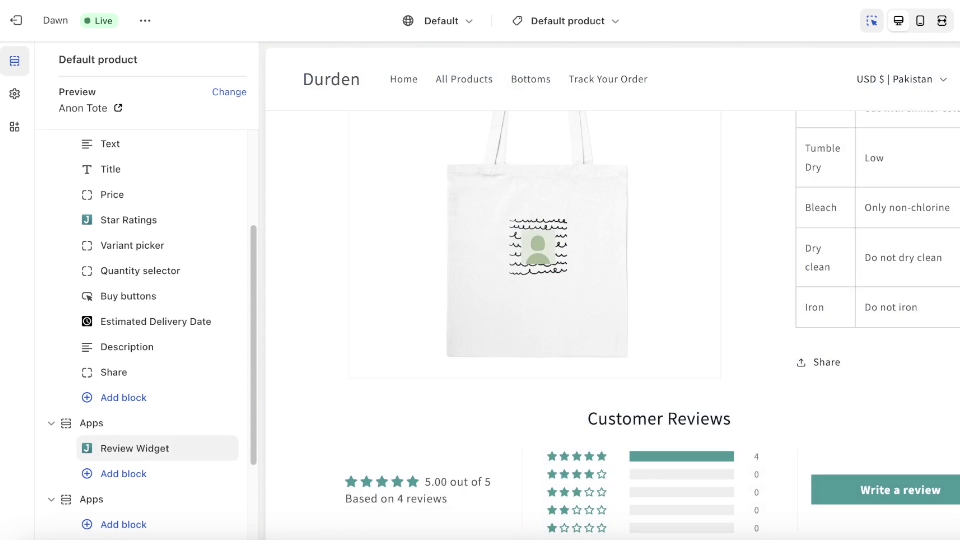
{"action": "key", "text": "ctrl+s"}
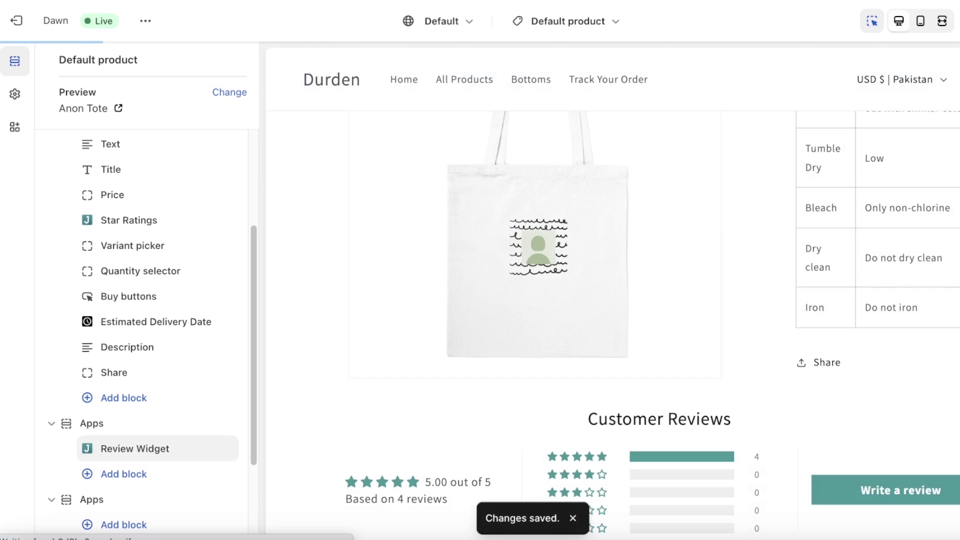
{"action": "left_click", "coordinate": [19, 21]}
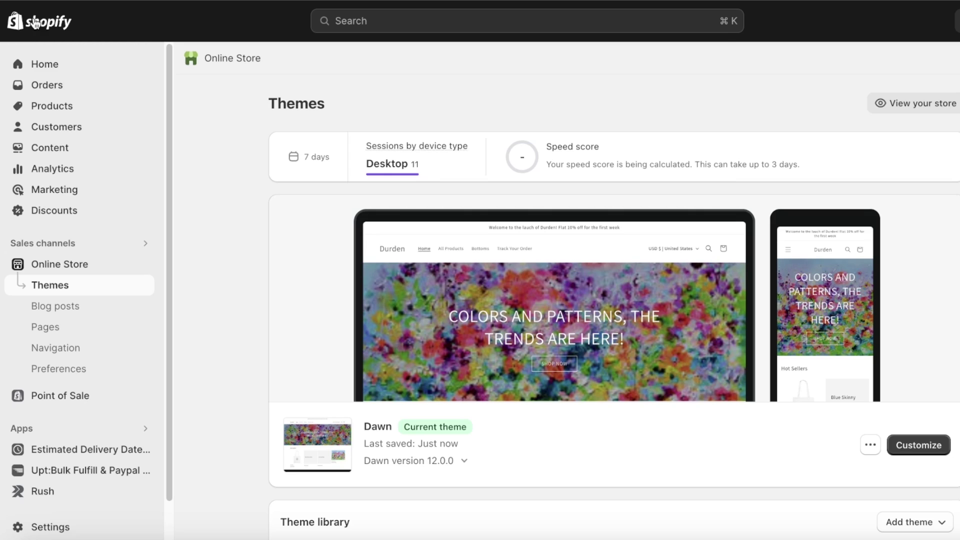
Step: Open the Judge.me Reviews Widgets overview and examine which widgets are offered for showcasing reviews and review metrics
{"action": "scroll", "coordinate": [64, 236], "scroll_direction": "down", "scroll_amount": 2}
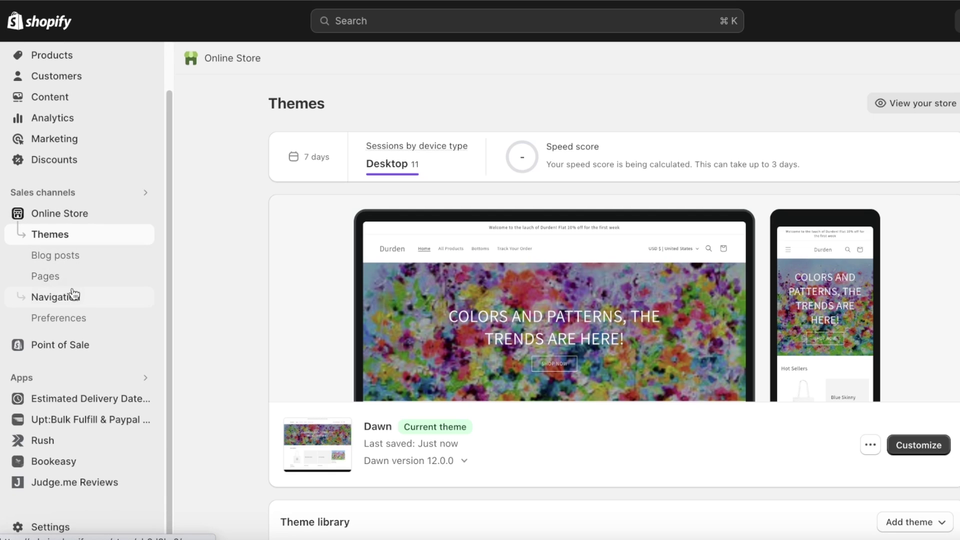
{"action": "left_click", "coordinate": [45, 527]}
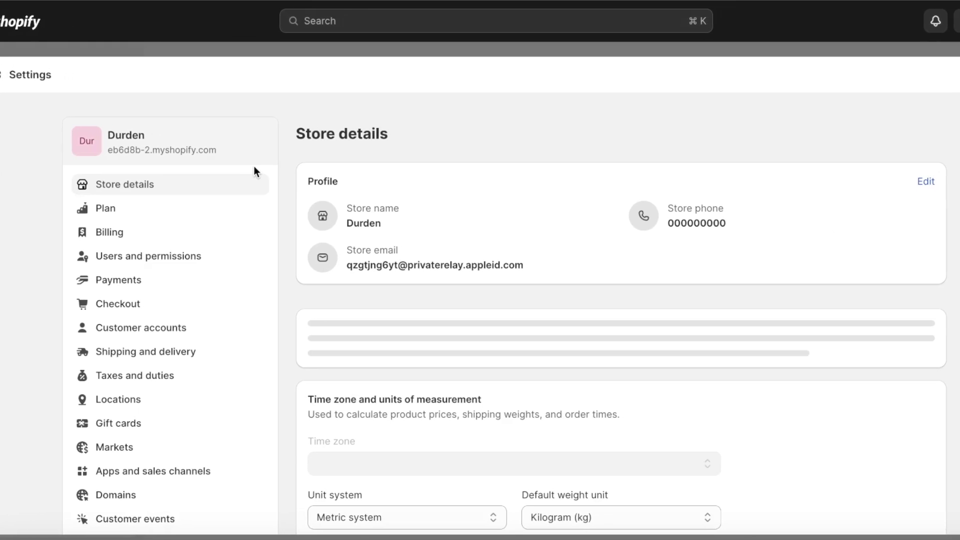
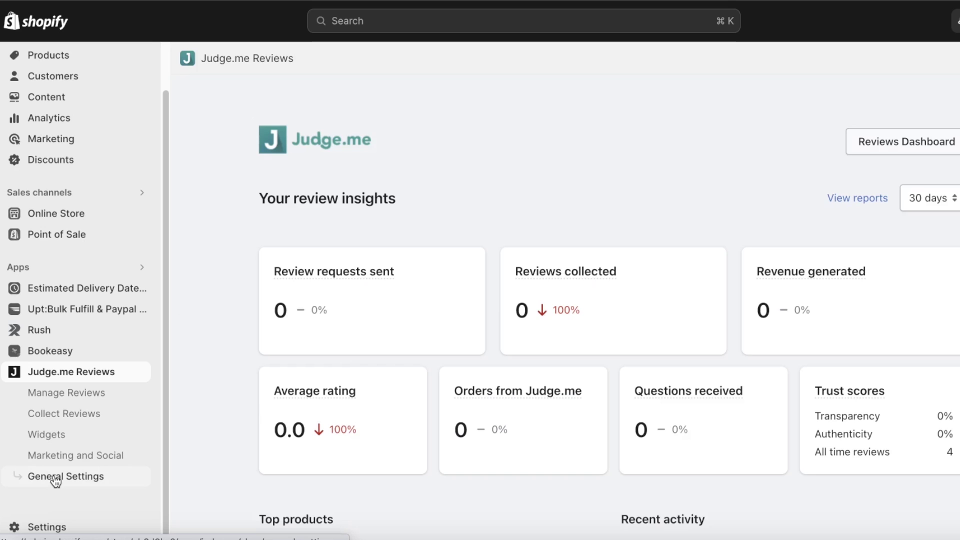
{"action": "left_click", "coordinate": [55, 438]}
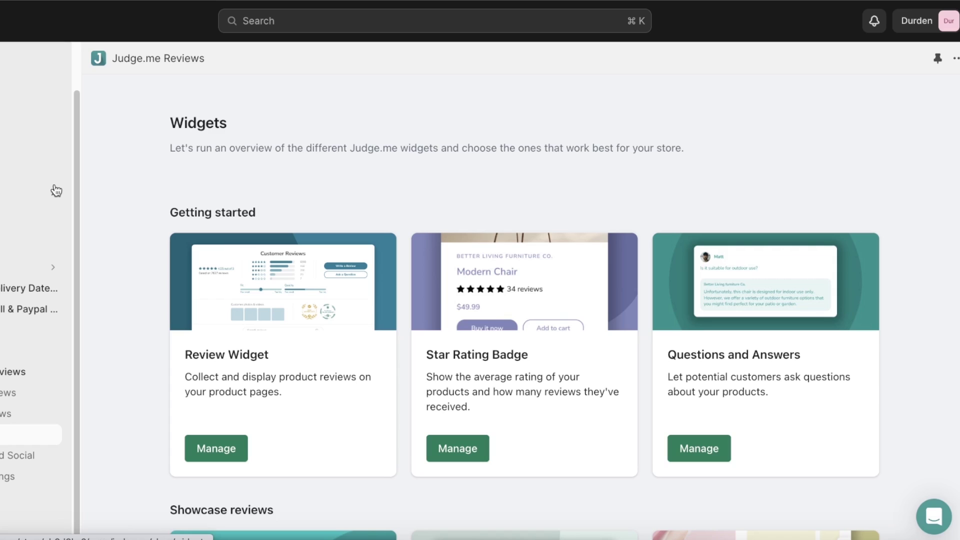
{"action": "scroll", "coordinate": [735, 208], "scroll_direction": "down", "scroll_amount": 12}
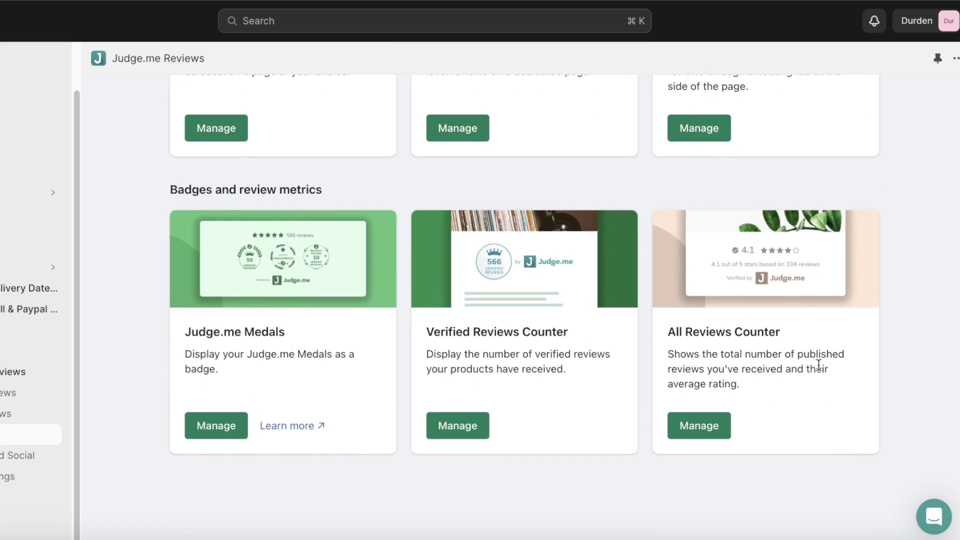
{"action": "scroll", "coordinate": [818, 365], "scroll_direction": "up", "scroll_amount": 4}
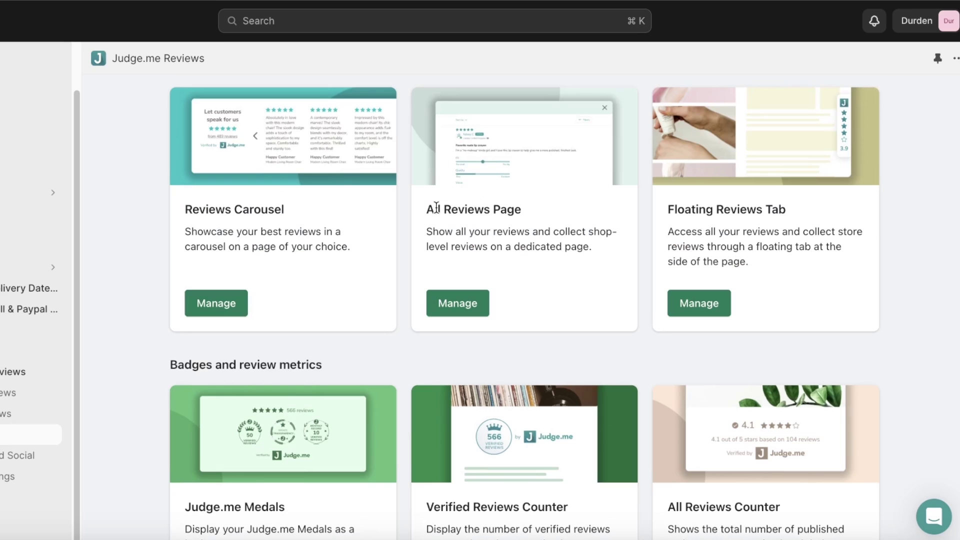
{"action": "scroll", "coordinate": [449, 300], "scroll_direction": "down", "scroll_amount": 4}
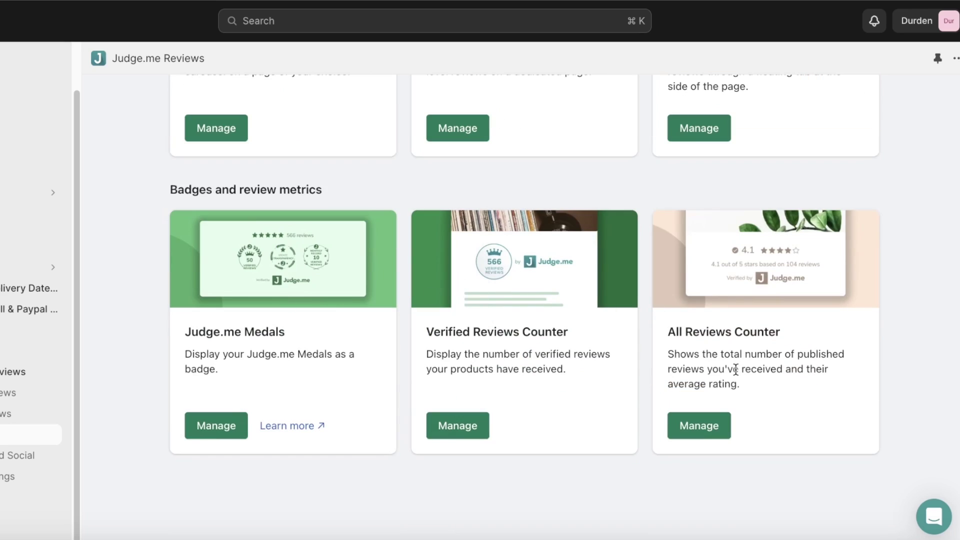
Step: Open the Review Widget's settings for management and set its primary star color to purple #993382
{"action": "left_click", "coordinate": [25, 434]}
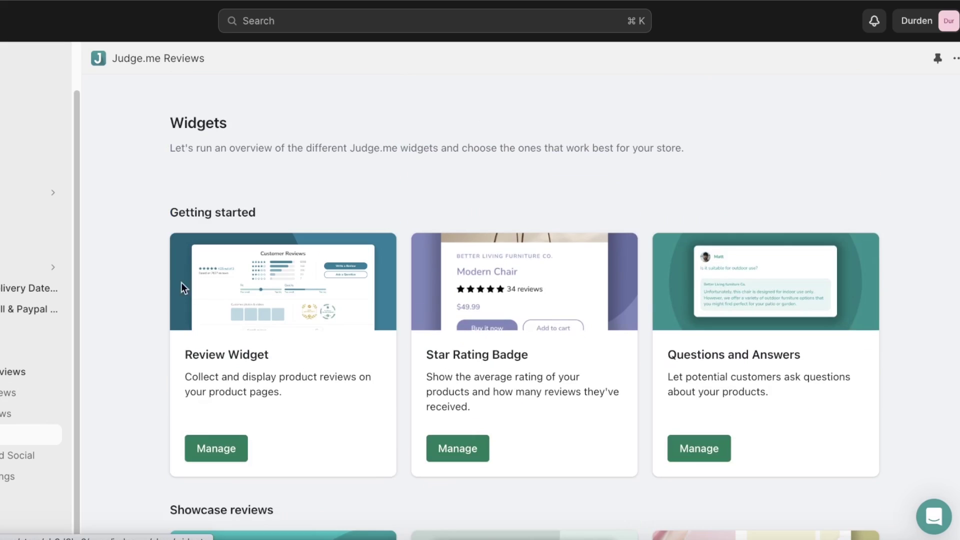
{"action": "left_click", "coordinate": [199, 440]}
{"action": "scroll", "coordinate": [222, 300], "scroll_direction": "down", "scroll_amount": 4}
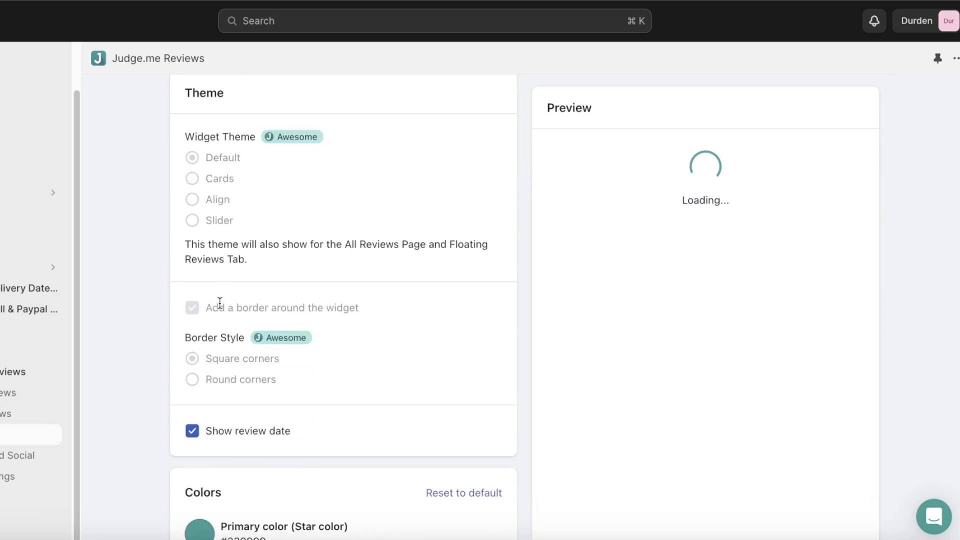
{"action": "scroll", "coordinate": [219, 302], "scroll_direction": "down", "scroll_amount": 5}
{"action": "left_click", "coordinate": [200, 216]}
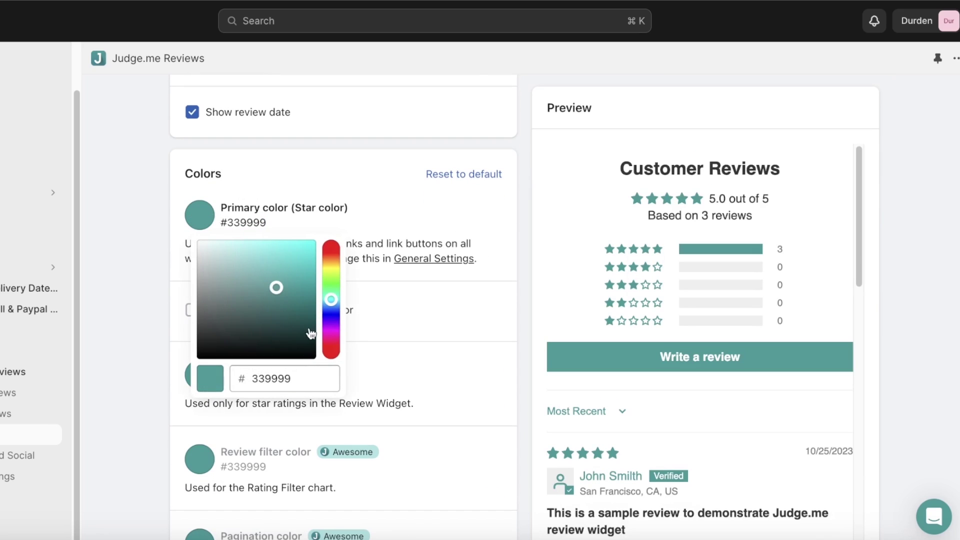
{"action": "left_click", "coordinate": [347, 333]}
{"action": "left_click", "coordinate": [200, 218]}
{"action": "left_click", "coordinate": [330, 338]}
{"action": "left_click", "coordinate": [383, 293]}
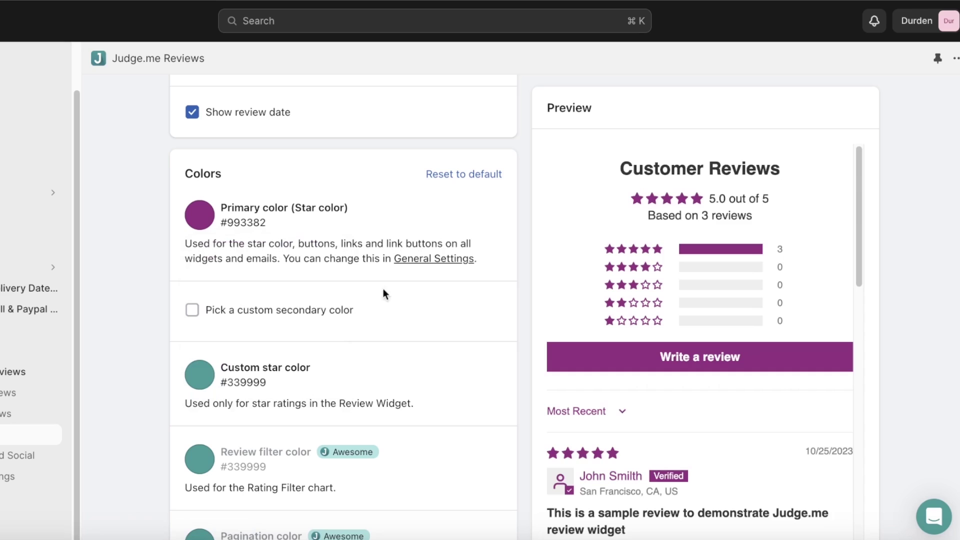
Step: Set the Review Widget's custom star color to yellow #C2B32A
{"action": "left_click", "coordinate": [202, 391]}
{"action": "left_click", "coordinate": [331, 238]}
{"action": "left_click", "coordinate": [332, 223]}
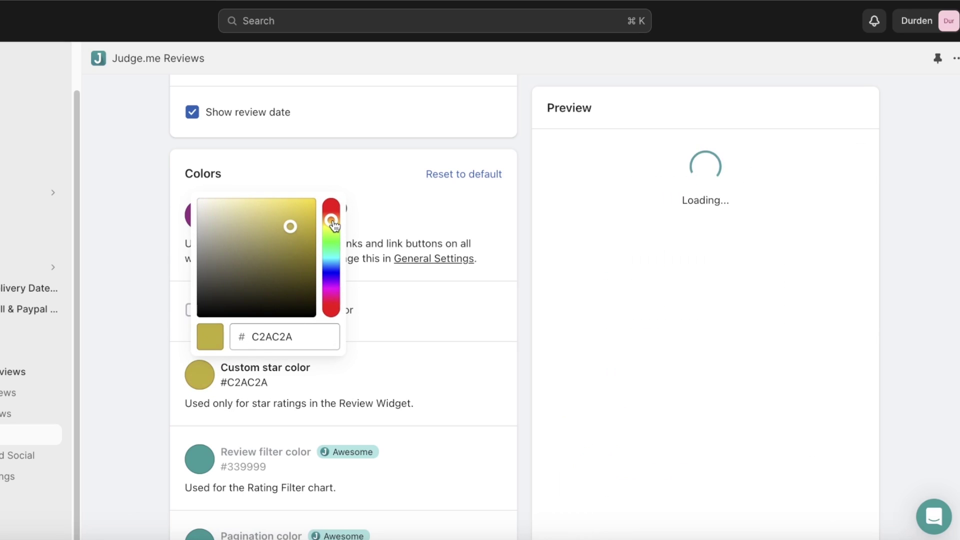
{"action": "left_click", "coordinate": [332, 225]}
{"action": "left_click", "coordinate": [423, 291]}
Step: Examine the remaining Review Widget settings, including photos and videos, medals, formatting, reviewer details, review engagement and review source
{"action": "scroll", "coordinate": [211, 171], "scroll_direction": "down", "scroll_amount": 5}
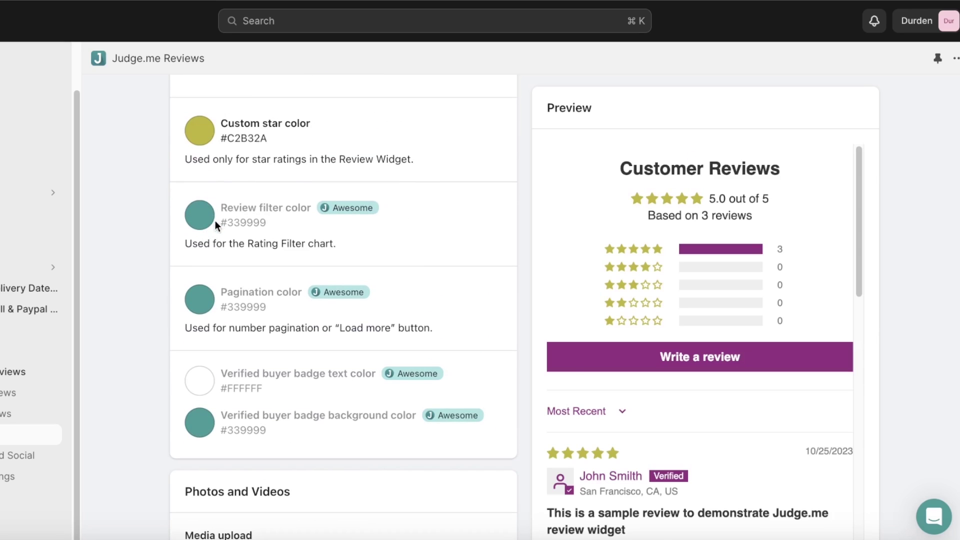
{"action": "scroll", "coordinate": [221, 222], "scroll_direction": "down", "scroll_amount": 12}
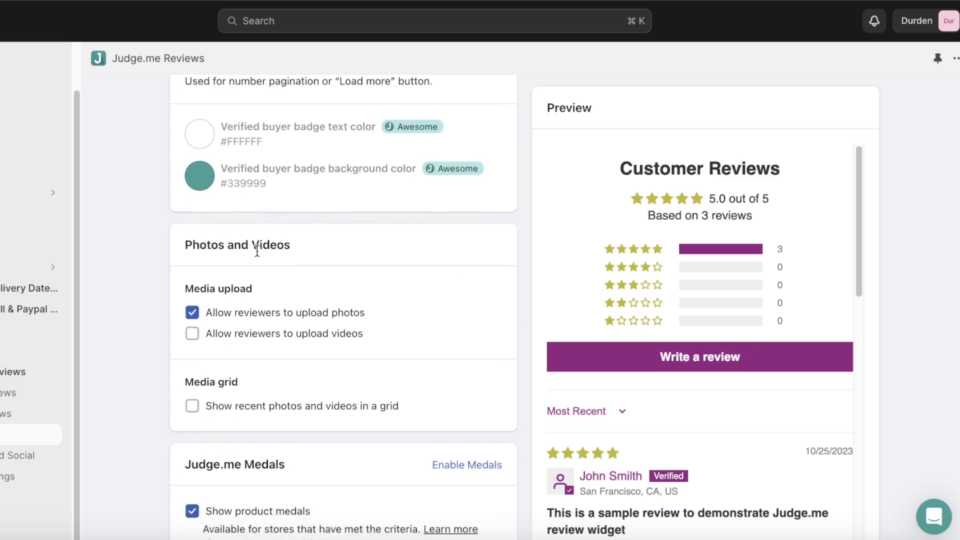
{"action": "scroll", "coordinate": [343, 253], "scroll_direction": "down", "scroll_amount": 15}
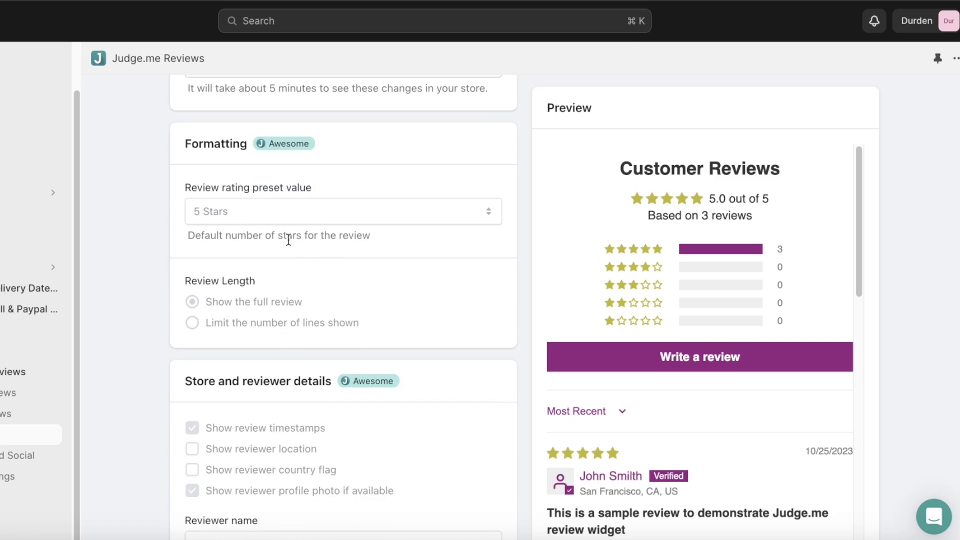
{"action": "scroll", "coordinate": [289, 235], "scroll_direction": "up", "scroll_amount": 4}
{"action": "scroll", "coordinate": [289, 227], "scroll_direction": "down", "scroll_amount": 15}
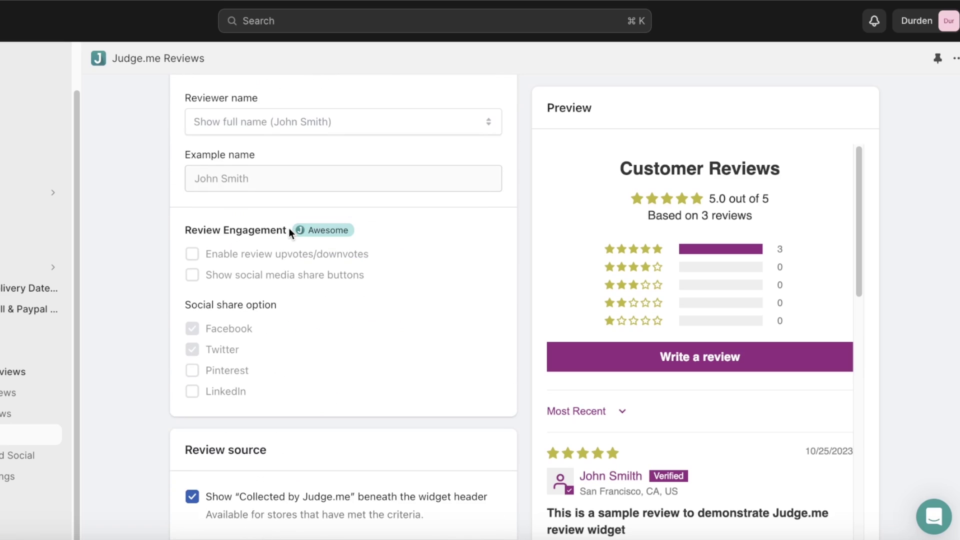
{"action": "scroll", "coordinate": [850, 200], "scroll_direction": "up", "scroll_amount": 10}
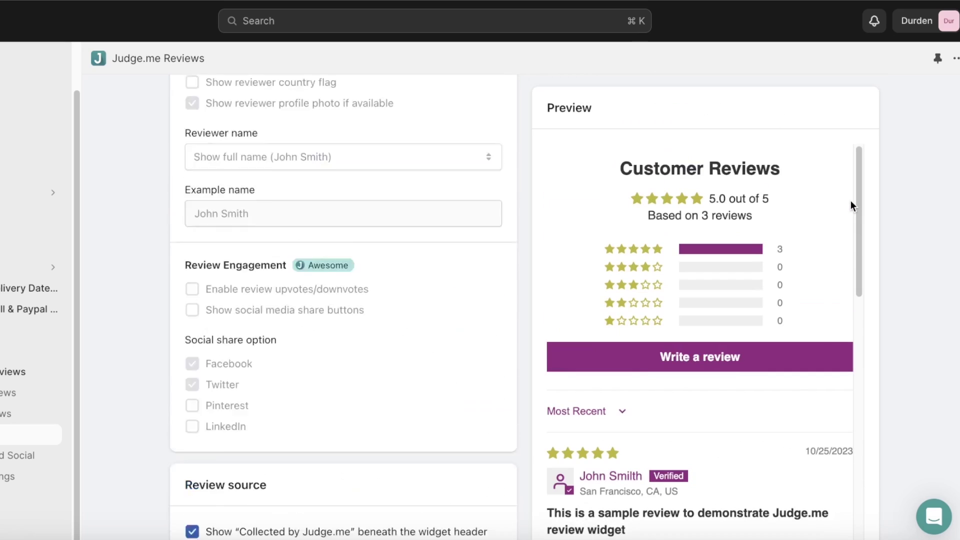
{"action": "scroll", "coordinate": [343, 208], "scroll_direction": "up", "scroll_amount": 15}
{"action": "scroll", "coordinate": [409, 141], "scroll_direction": "up", "scroll_amount": 10}
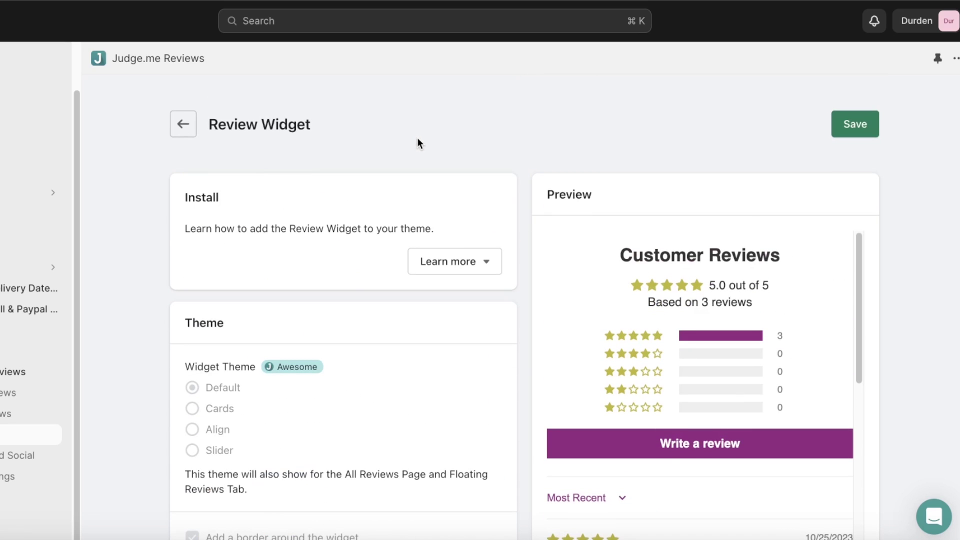
Step: Save the Review Widget settings and return to the Widgets overview to look through the other widgets
{"action": "left_click", "coordinate": [853, 123]}
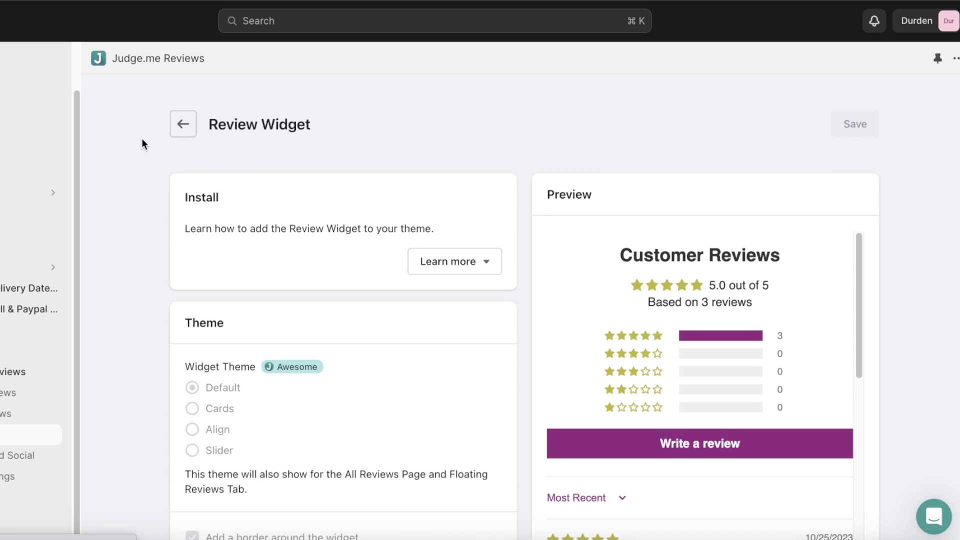
{"action": "left_click", "coordinate": [183, 124]}
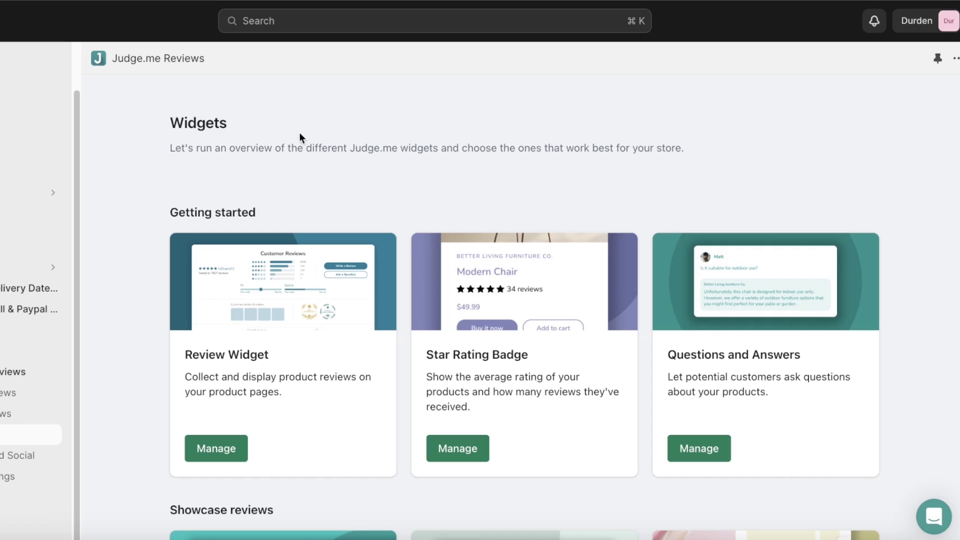
{"action": "scroll", "coordinate": [827, 235], "scroll_direction": "down", "scroll_amount": 3}
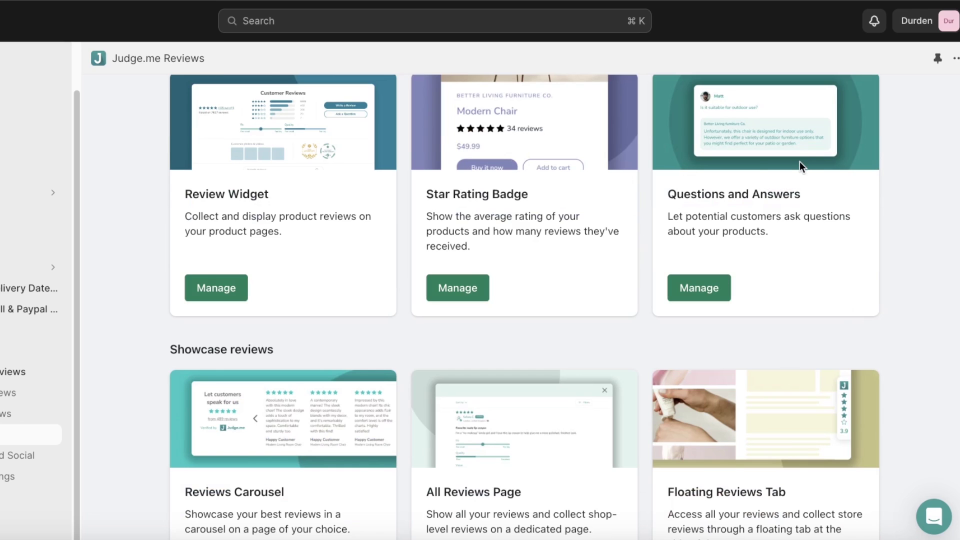
{"action": "scroll", "coordinate": [602, 174], "scroll_direction": "down", "scroll_amount": 4}
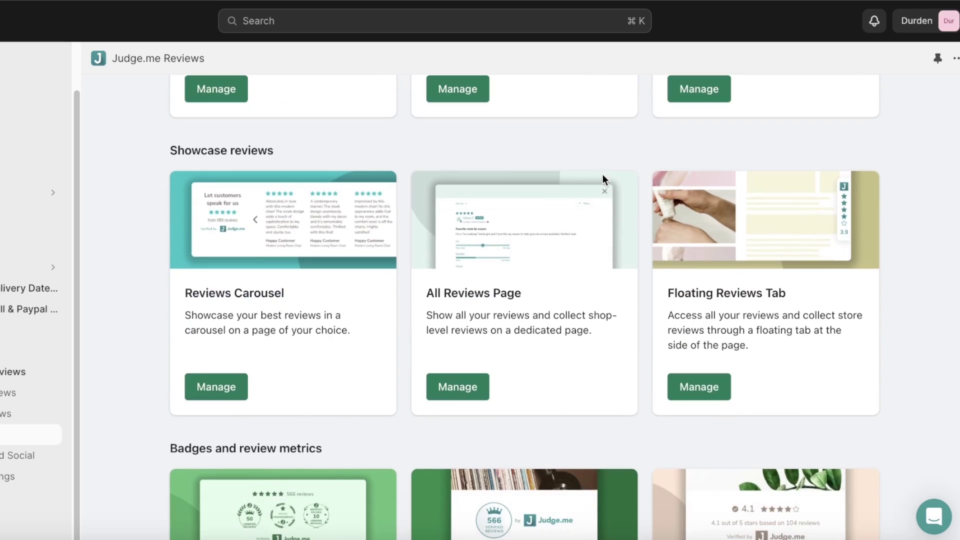
{"action": "scroll", "coordinate": [443, 193], "scroll_direction": "down", "scroll_amount": 2}
{"action": "scroll", "coordinate": [442, 193], "scroll_direction": "down", "scroll_amount": 3}
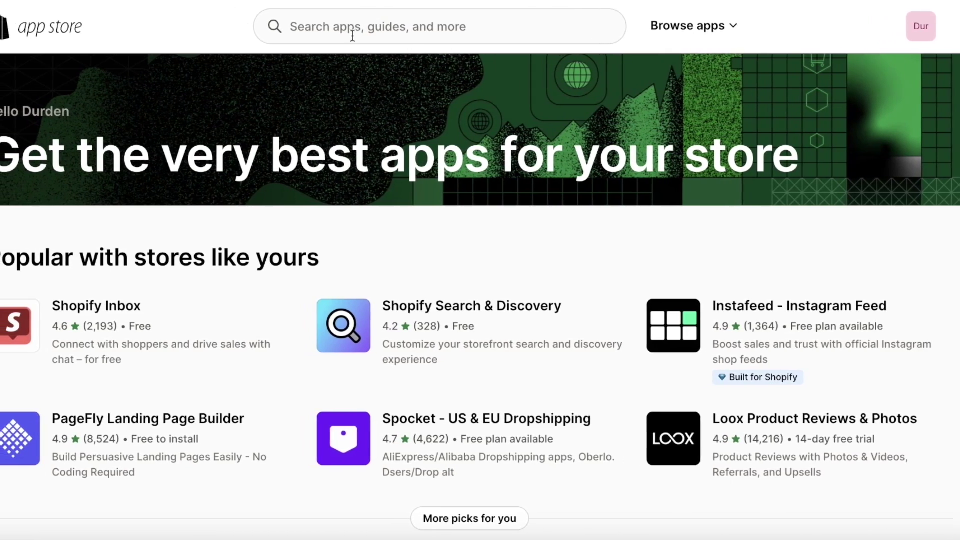
Step: Search the Shopify App Store for "judgeme" and start installing Judge.me Checkout Comments from its listing
{"action": "left_click", "coordinate": [353, 35]}
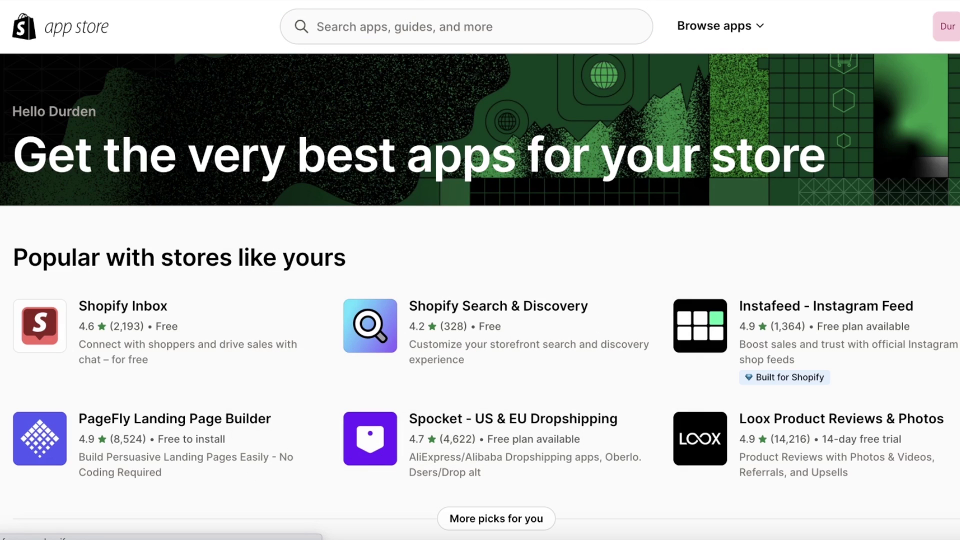
{"action": "type", "text": "judgeme"}
{"action": "key", "text": "Return"}
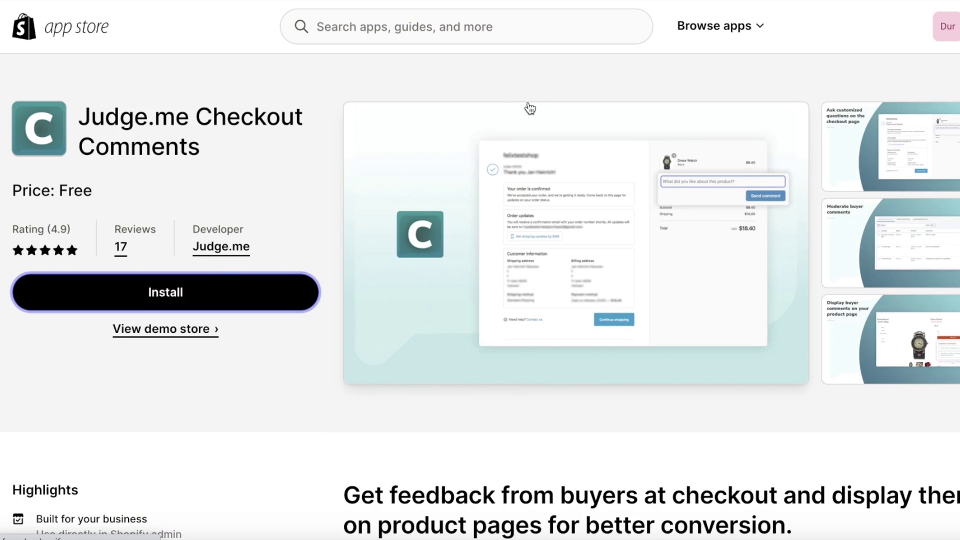
{"action": "left_click", "coordinate": [607, 141]}
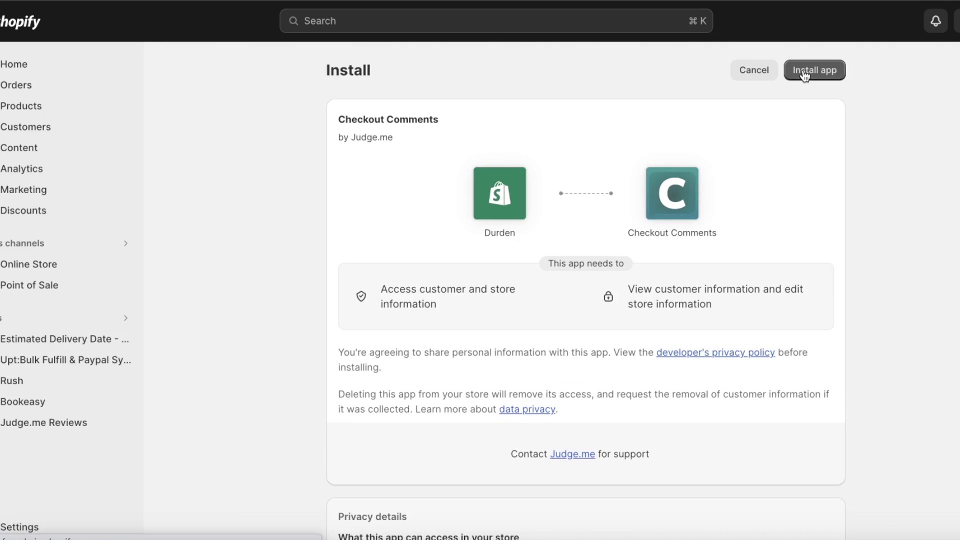
Step: Confirm the Checkout Comments app installation and pin the app to the Shopify admin navigation
{"action": "left_click", "coordinate": [802, 71]}
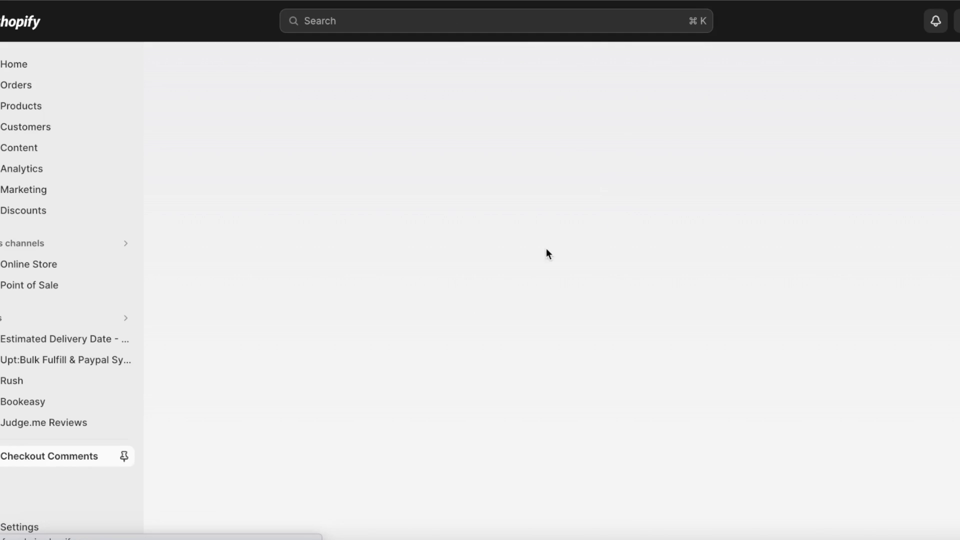
{"action": "left_click", "coordinate": [124, 456]}
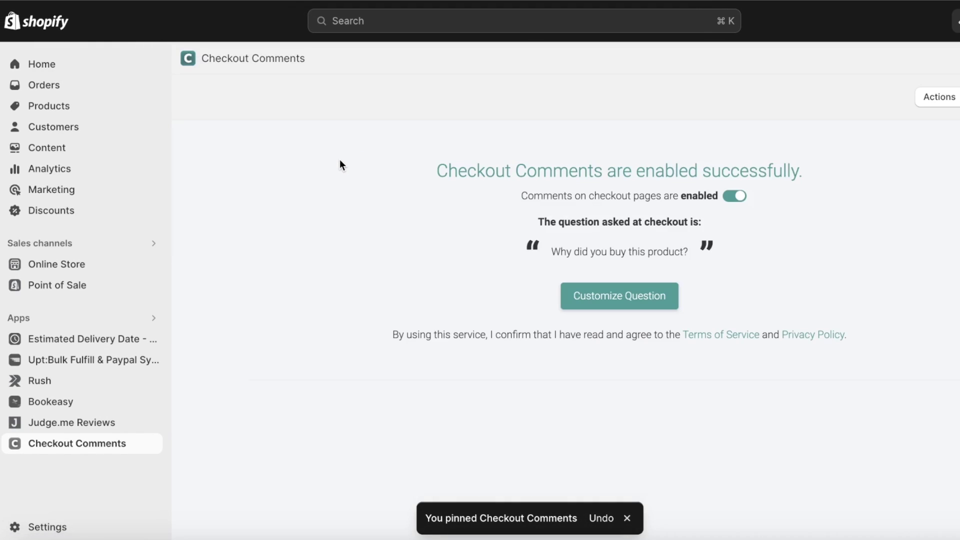
{"action": "left_click", "coordinate": [61, 446]}
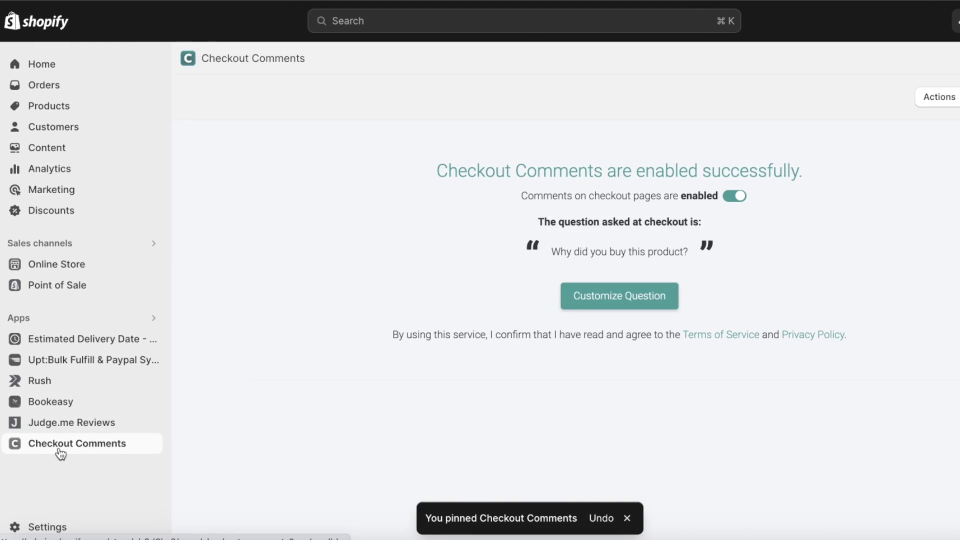
Step: Customize the checkout question by setting its placeholder text to "What could be improved in your shopping experience?"
{"action": "left_click", "coordinate": [642, 298]}
{"action": "left_click", "coordinate": [442, 188]}
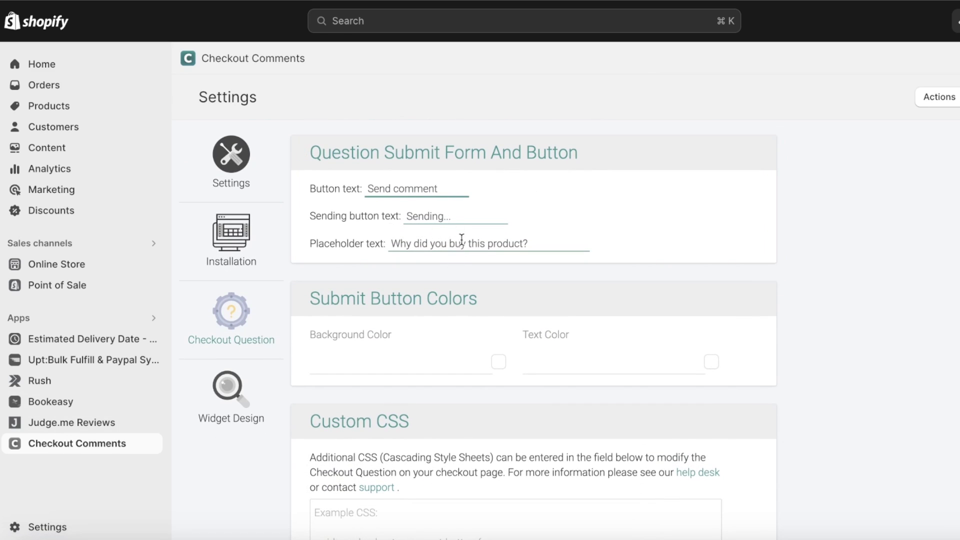
{"action": "scroll", "coordinate": [461, 239], "scroll_direction": "down", "scroll_amount": 1}
{"action": "triple_click", "coordinate": [452, 216]}
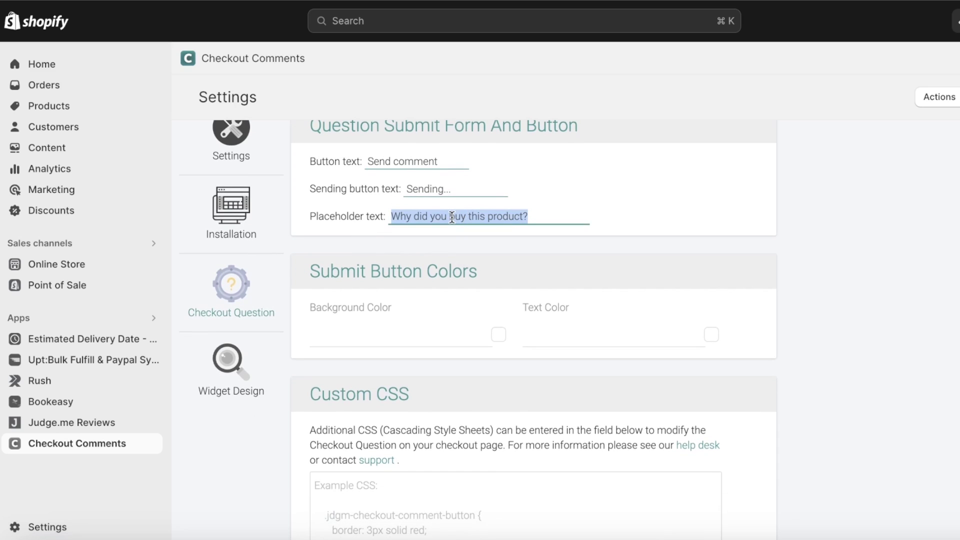
{"action": "key", "text": "BackSpace"}
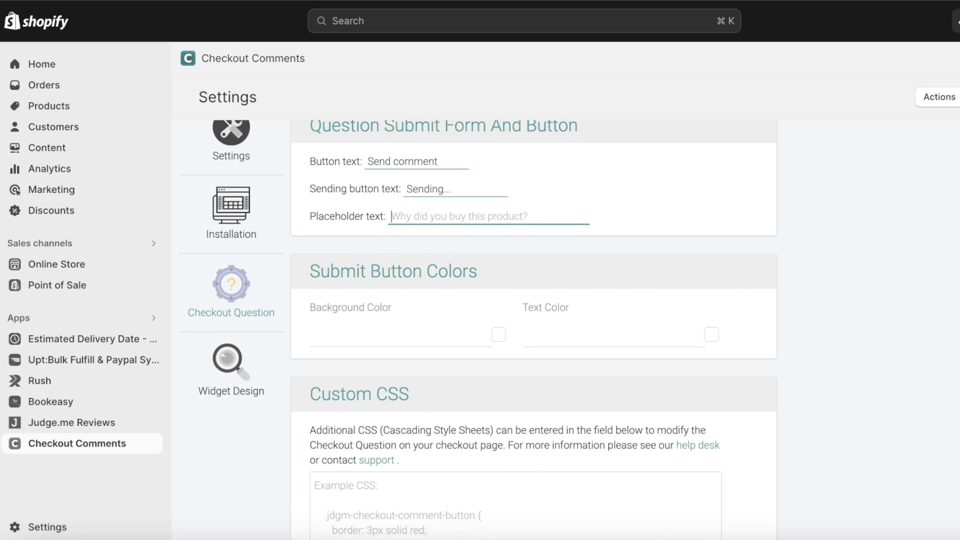
{"action": "key", "text": "super+v"}
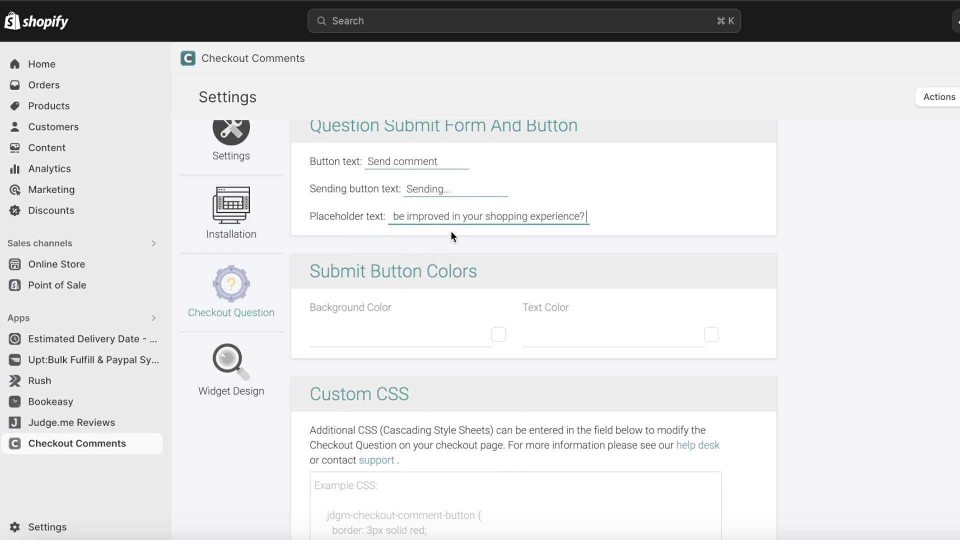
Step: Review the Checkout Question settings, save them, and reopen the Checkout Comments app
{"action": "scroll", "coordinate": [435, 265], "scroll_direction": "down", "scroll_amount": 5}
{"action": "scroll", "coordinate": [420, 297], "scroll_direction": "up", "scroll_amount": 6}
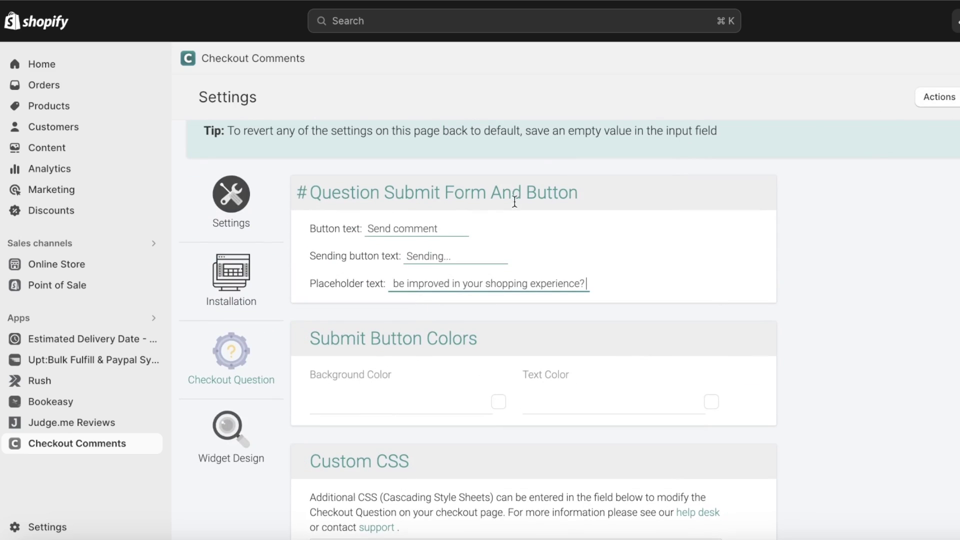
{"action": "scroll", "coordinate": [644, 209], "scroll_direction": "up", "scroll_amount": 1}
{"action": "scroll", "coordinate": [600, 439], "scroll_direction": "down", "scroll_amount": 5}
{"action": "left_click", "coordinate": [600, 450]}
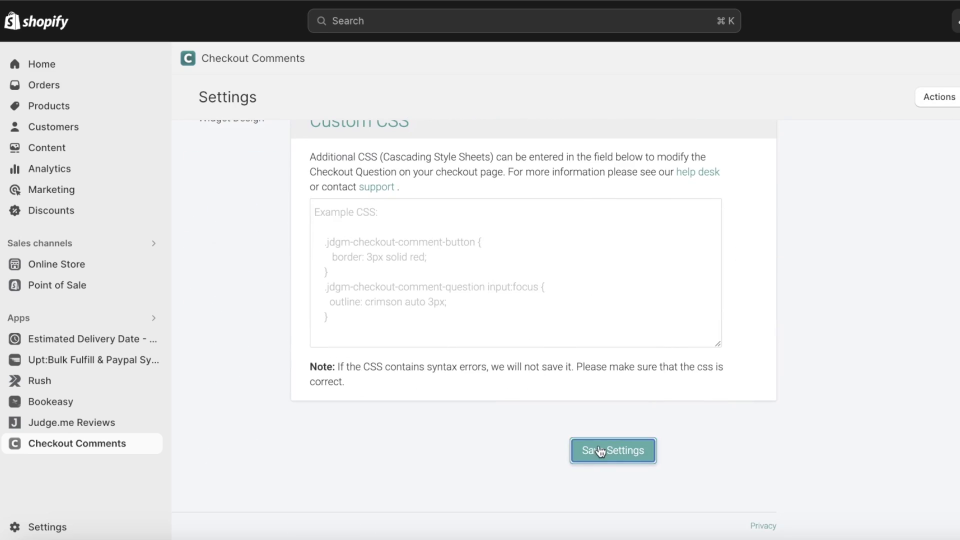
{"action": "scroll", "coordinate": [449, 369], "scroll_direction": "up", "scroll_amount": 5}
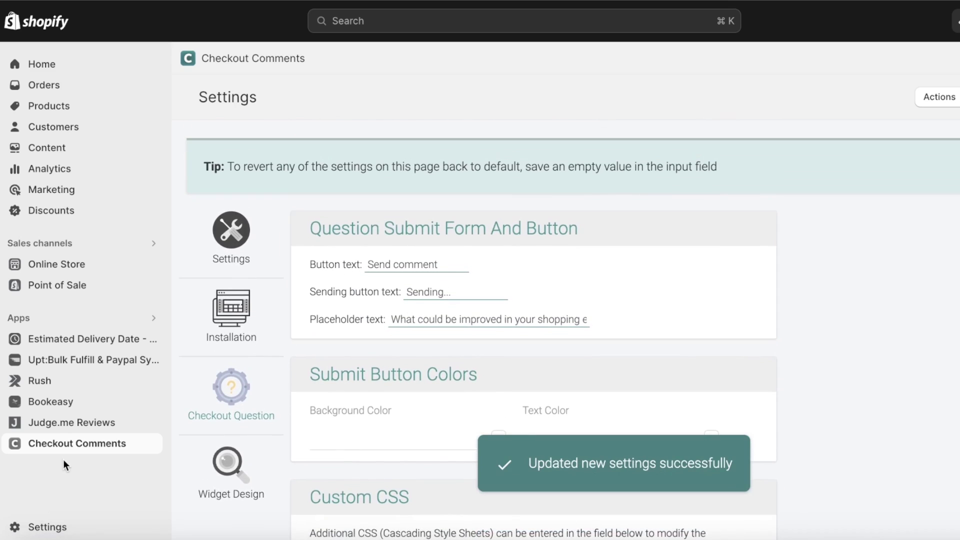
{"action": "left_click", "coordinate": [77, 446]}
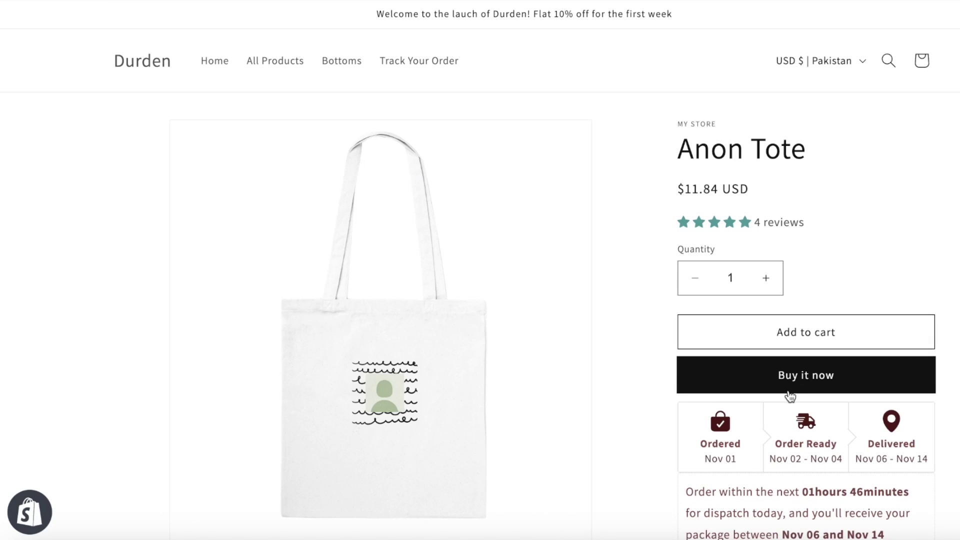
Step: Start an immediate purchase of the Anon Tote on the storefront and look through the checkout page
{"action": "left_click", "coordinate": [788, 378]}
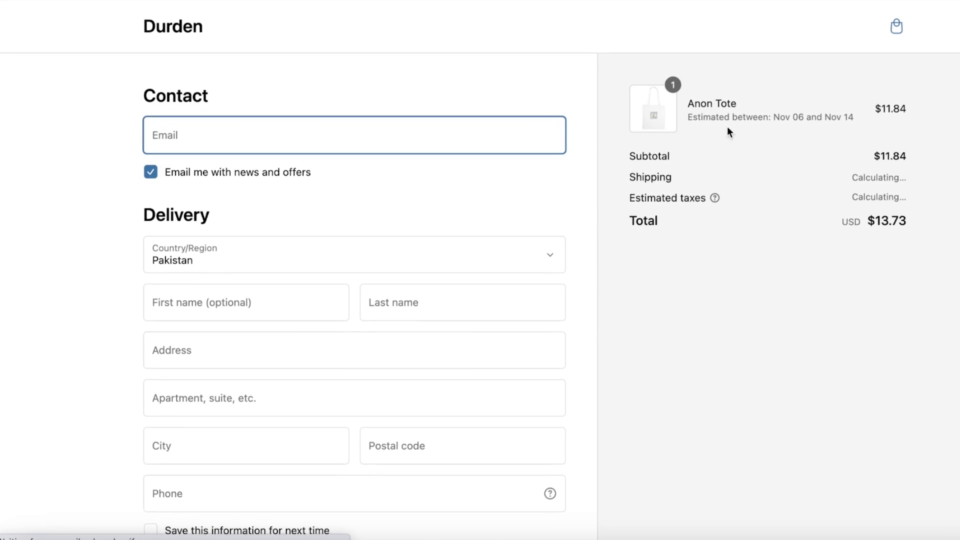
{"action": "scroll", "coordinate": [745, 140], "scroll_direction": "down", "scroll_amount": 5}
{"action": "scroll", "coordinate": [765, 150], "scroll_direction": "up", "scroll_amount": 5}
{"action": "scroll", "coordinate": [674, 309], "scroll_direction": "down", "scroll_amount": 5}
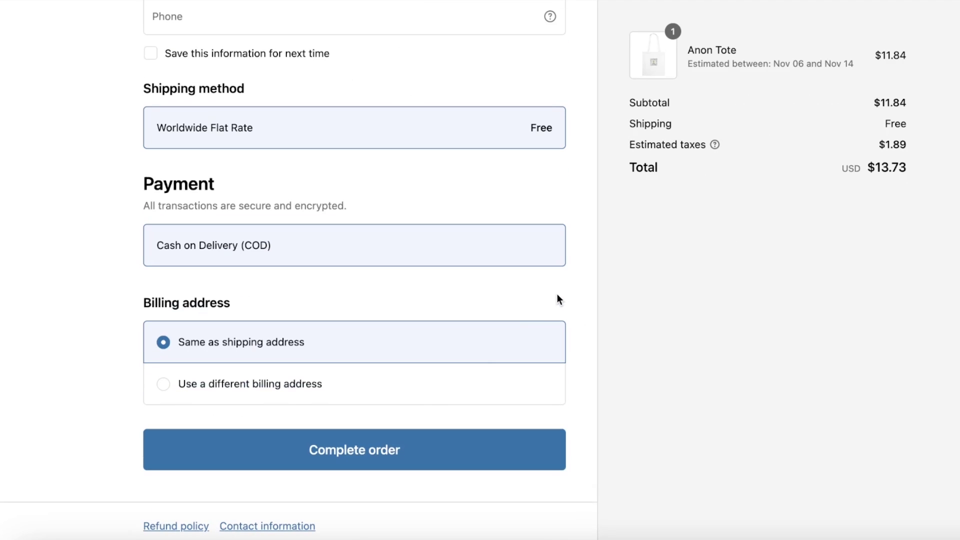